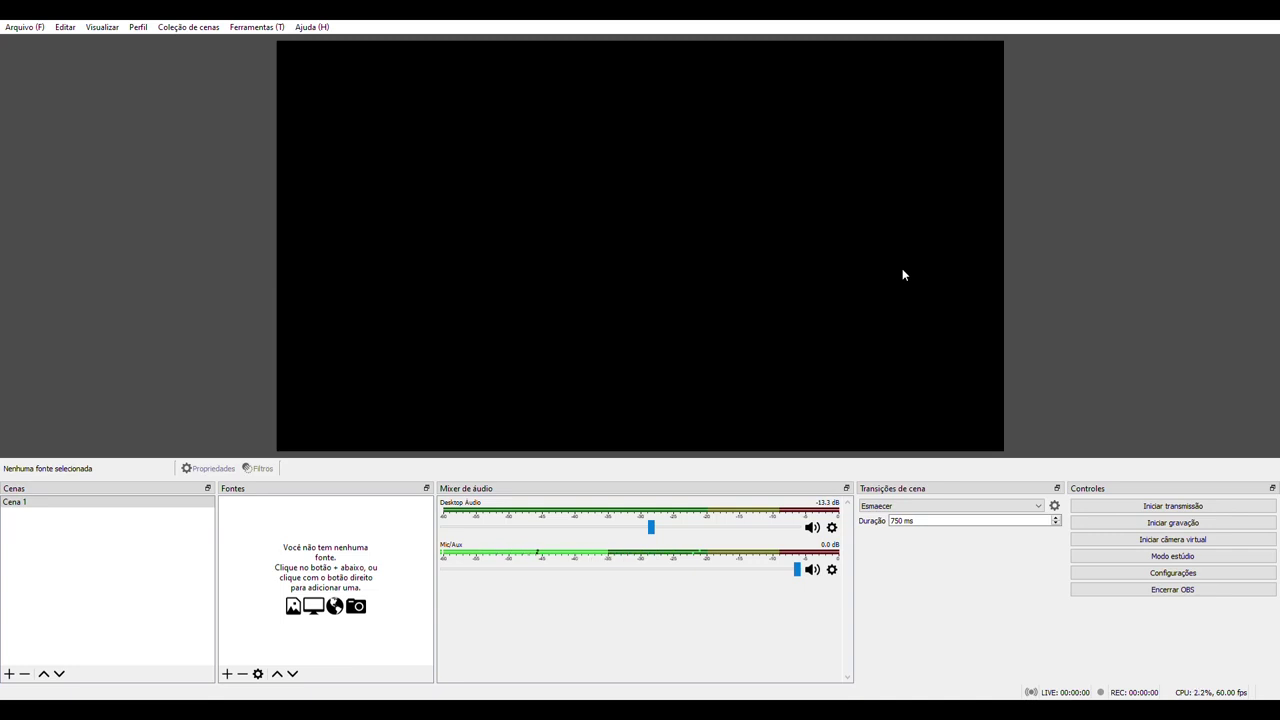
Add two new scenes below Cena 1, keeping their default names.
click(84, 538)
click(21, 505)
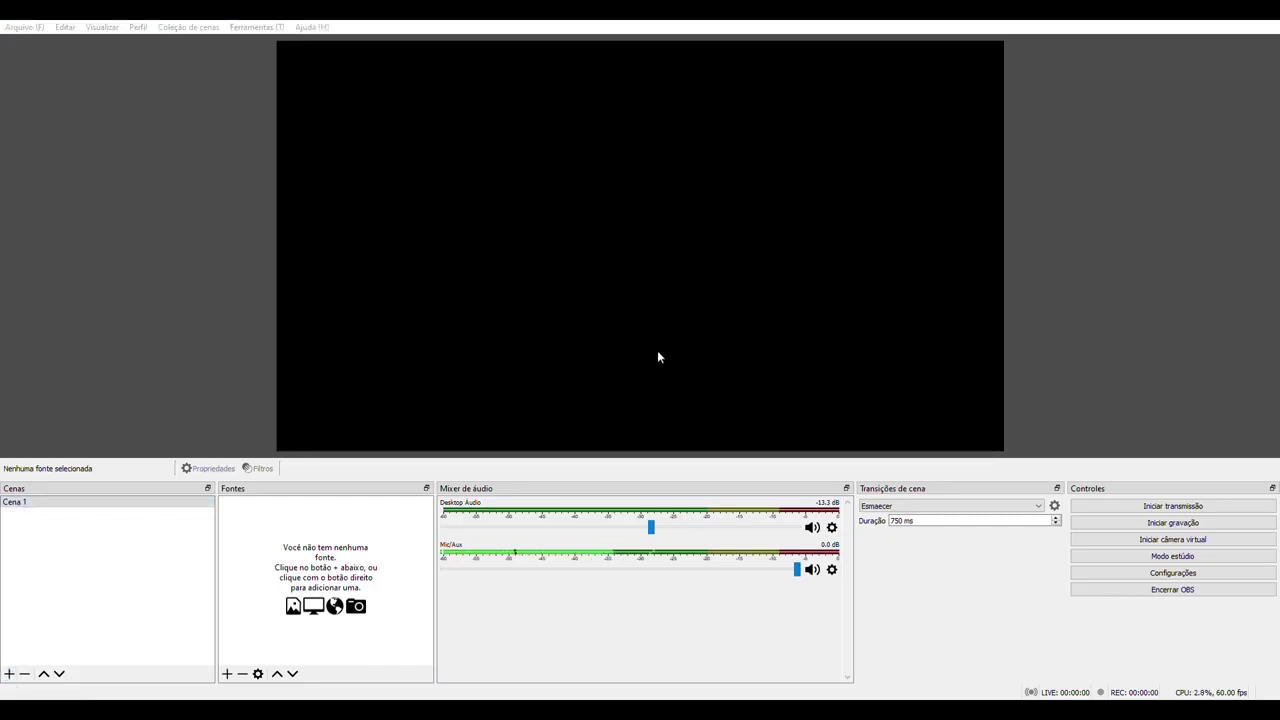
click(610, 385)
click(9, 673)
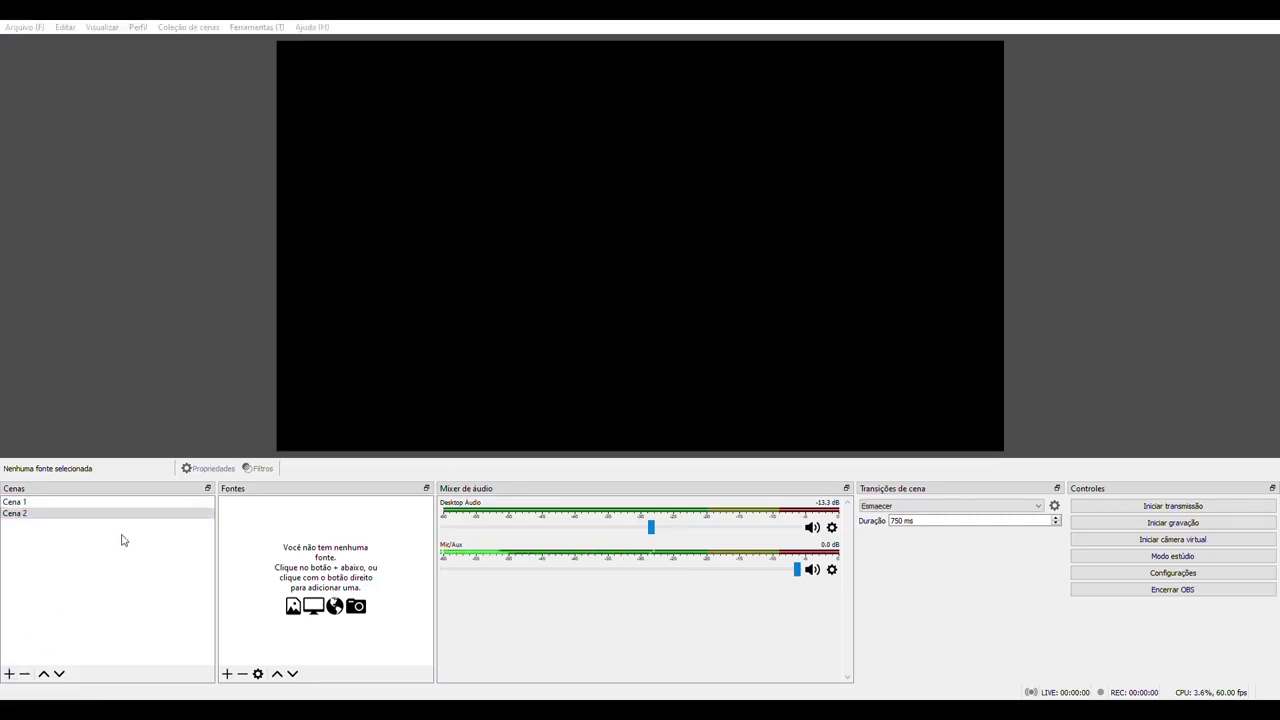
key(Return)
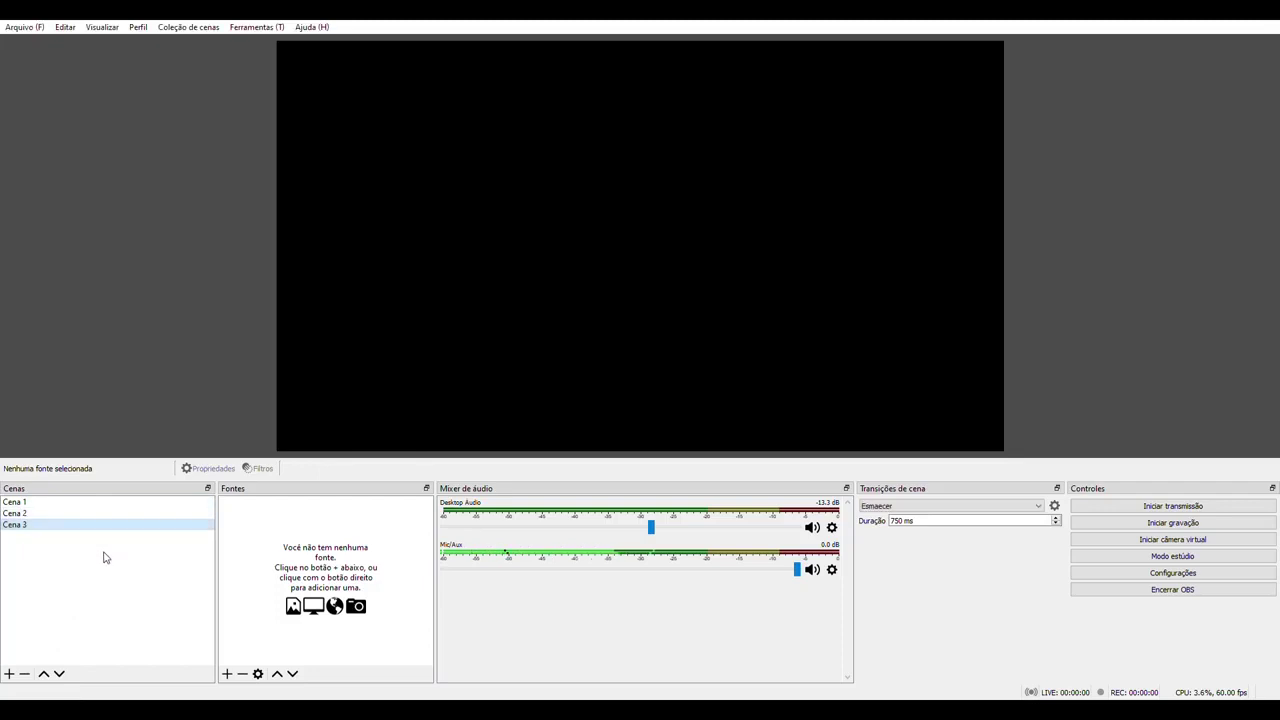
Rename the scene Cena 1 as BLACK.
click(23, 505)
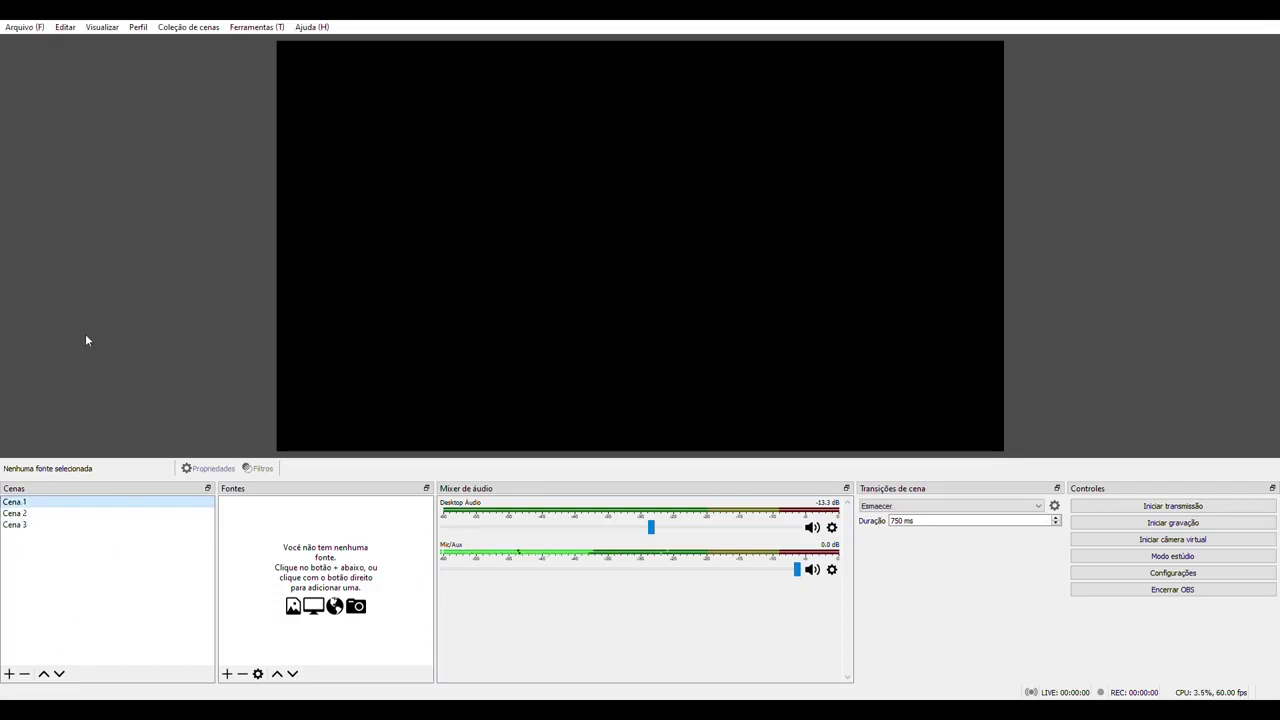
key(F2)
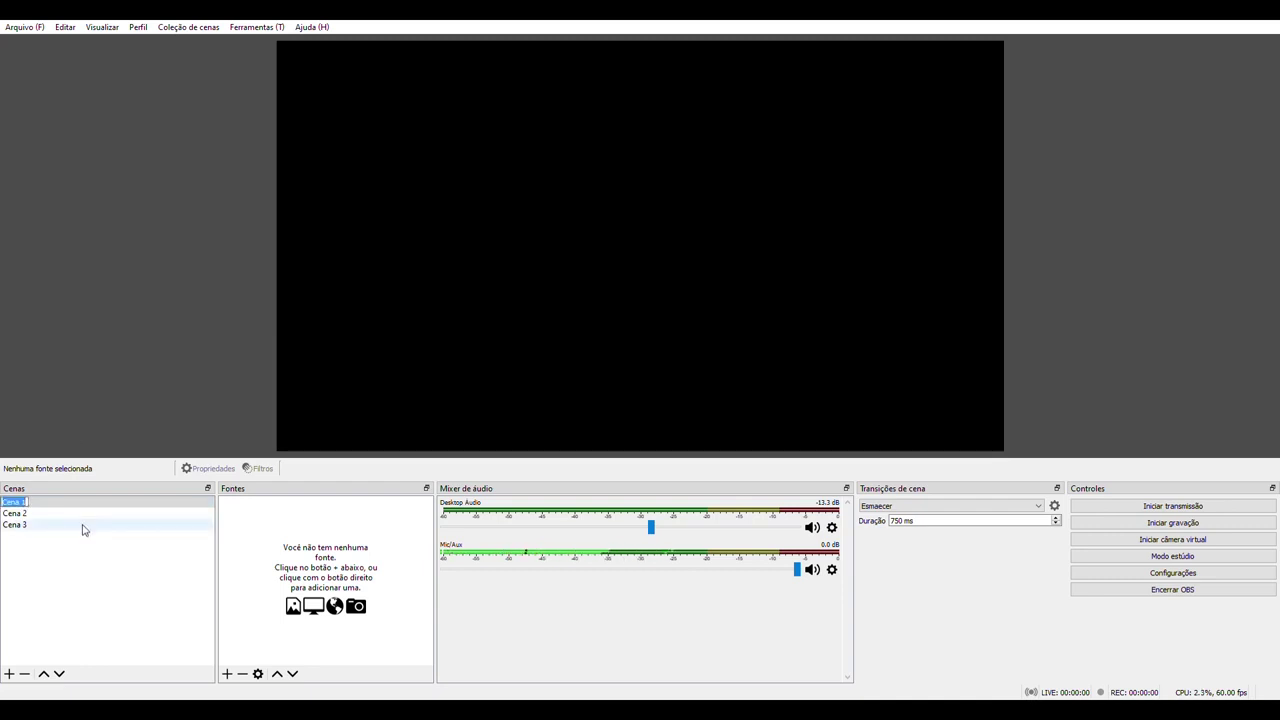
text(BLACK)
key(Return)
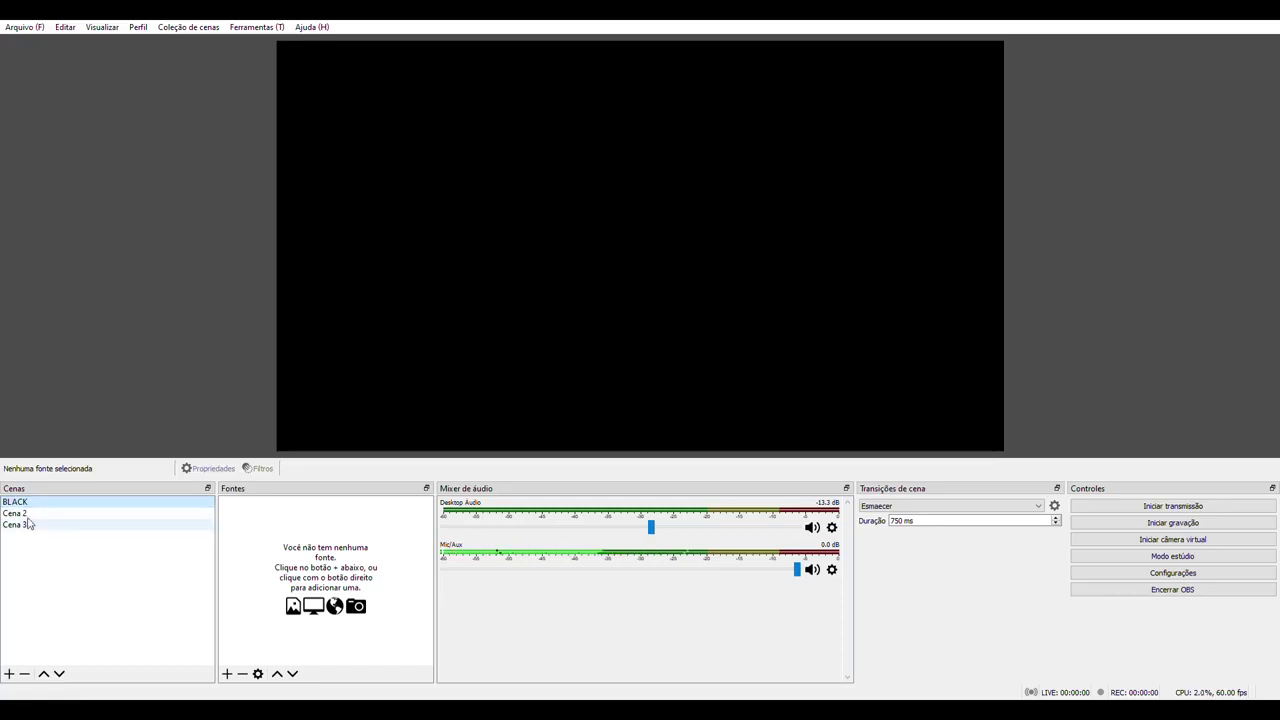
Rename the scene Cena 2 as VINHETA DE ENTRADA.
click(28, 514)
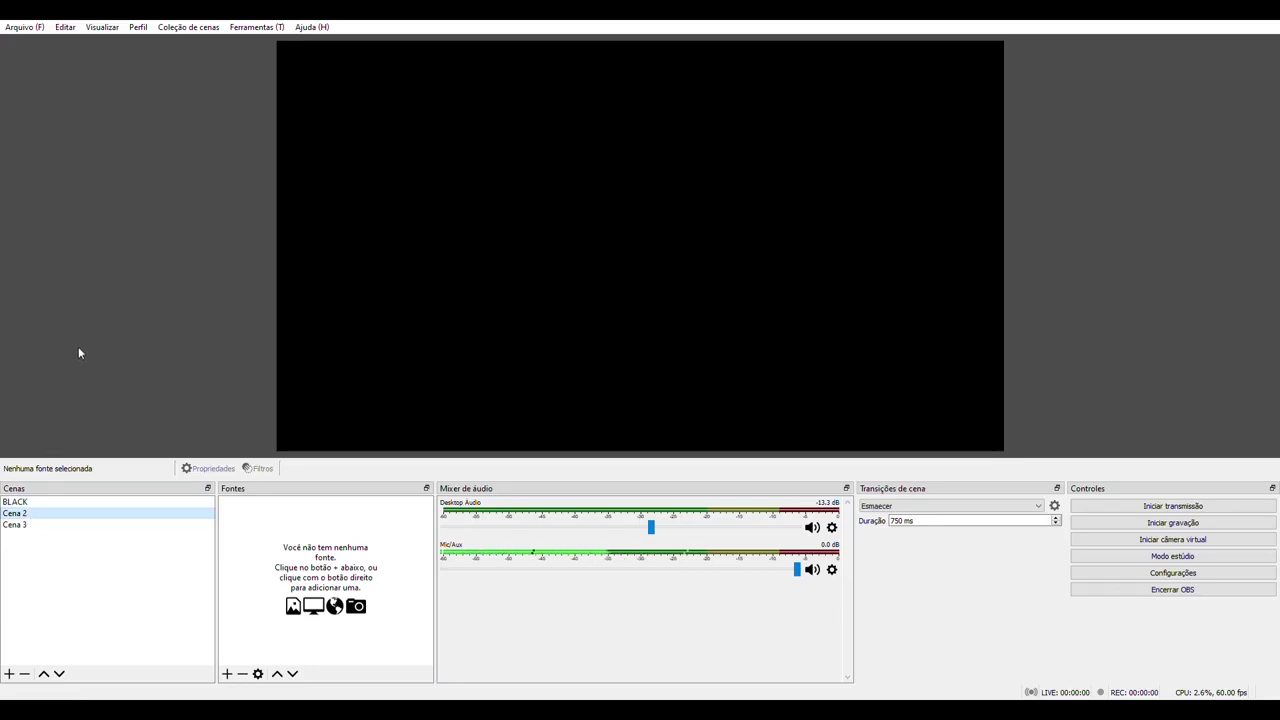
key(F2)
text(VINHETA DE ENTRADA)
key(Return)
Review the source types that can be added to a scene, then check the BLACK scene.
click(43, 511)
click(268, 547)
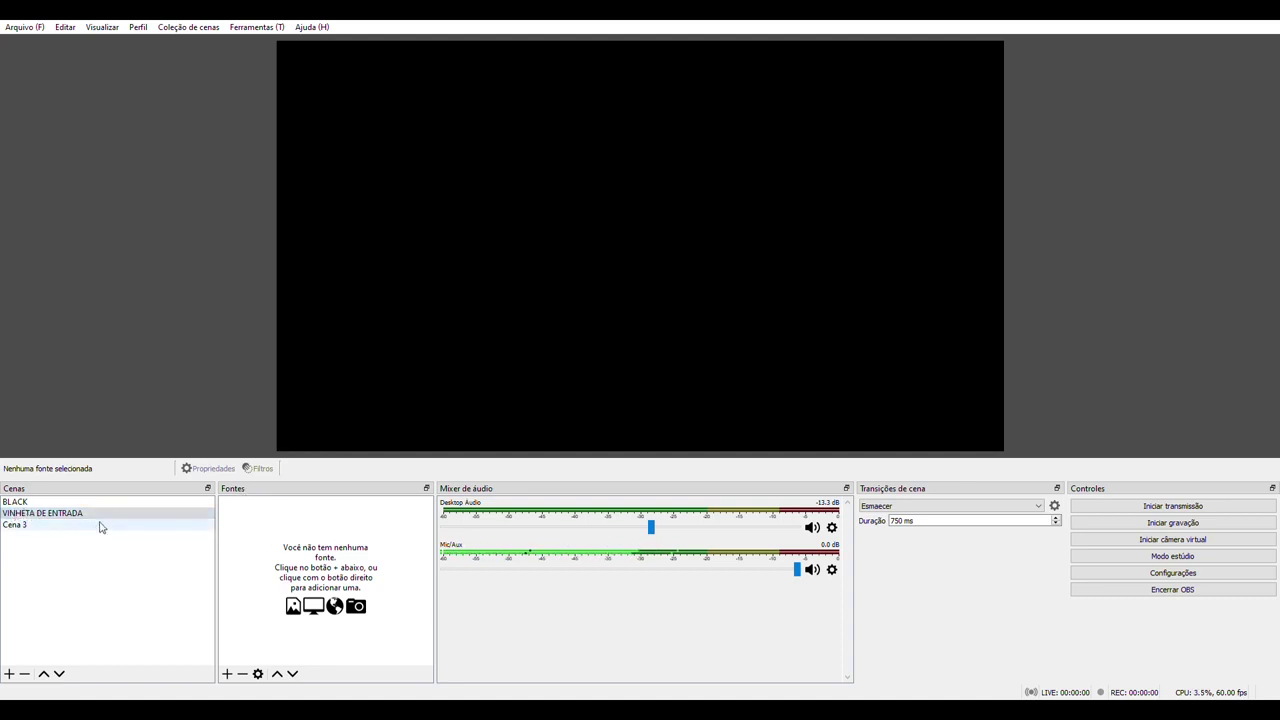
click(227, 674)
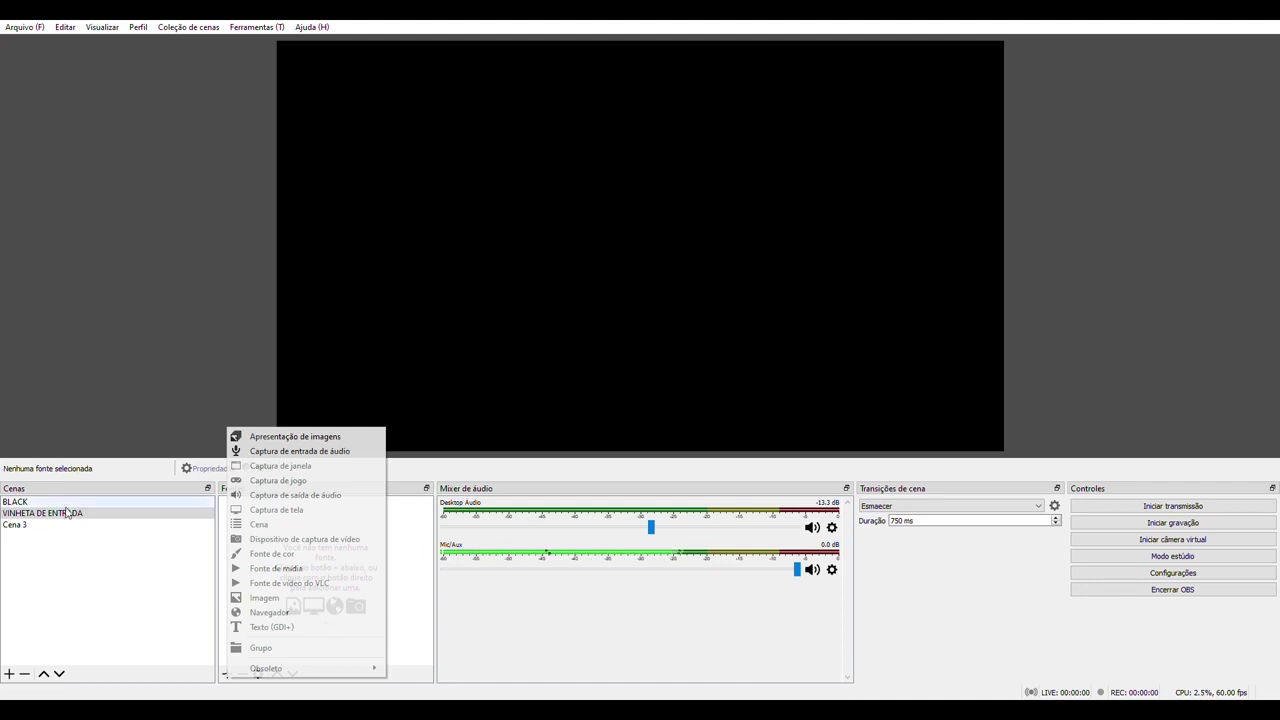
click(20, 502)
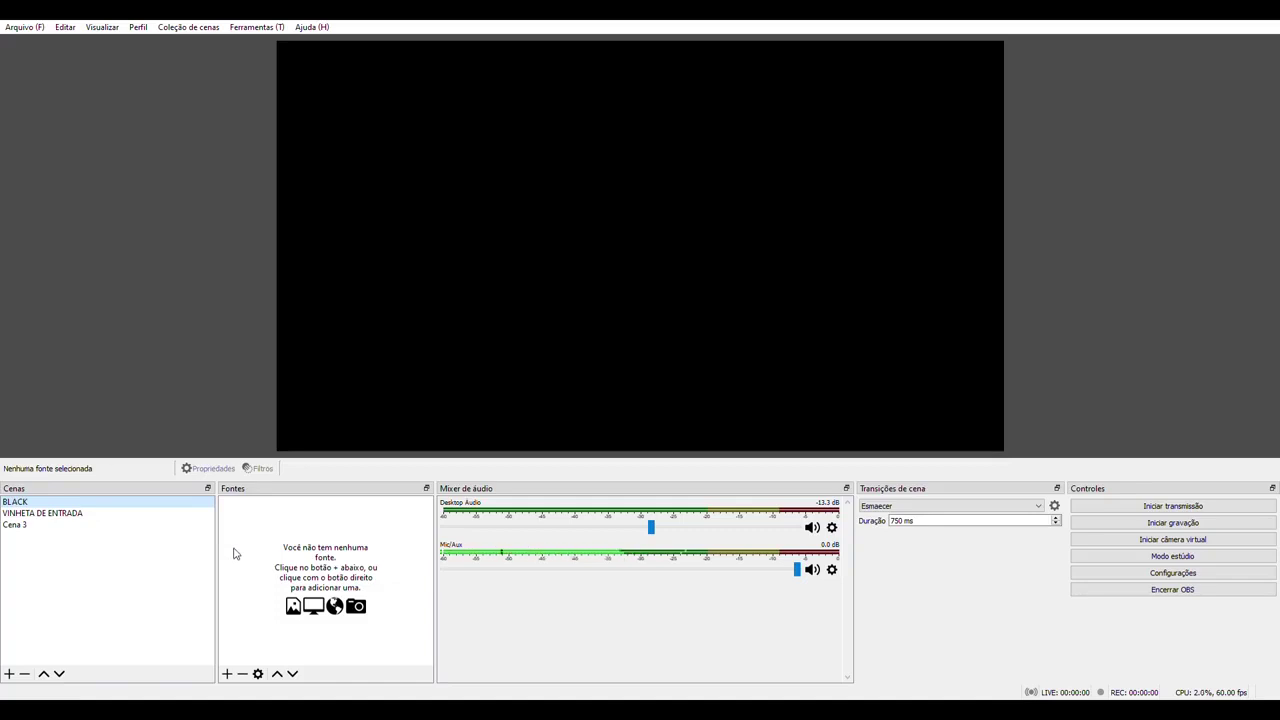
Add a media source named VINHETA to the VINHETA DE ENTRADA scene, using the local file VINHETA + TRILHA.mp4.
click(104, 516)
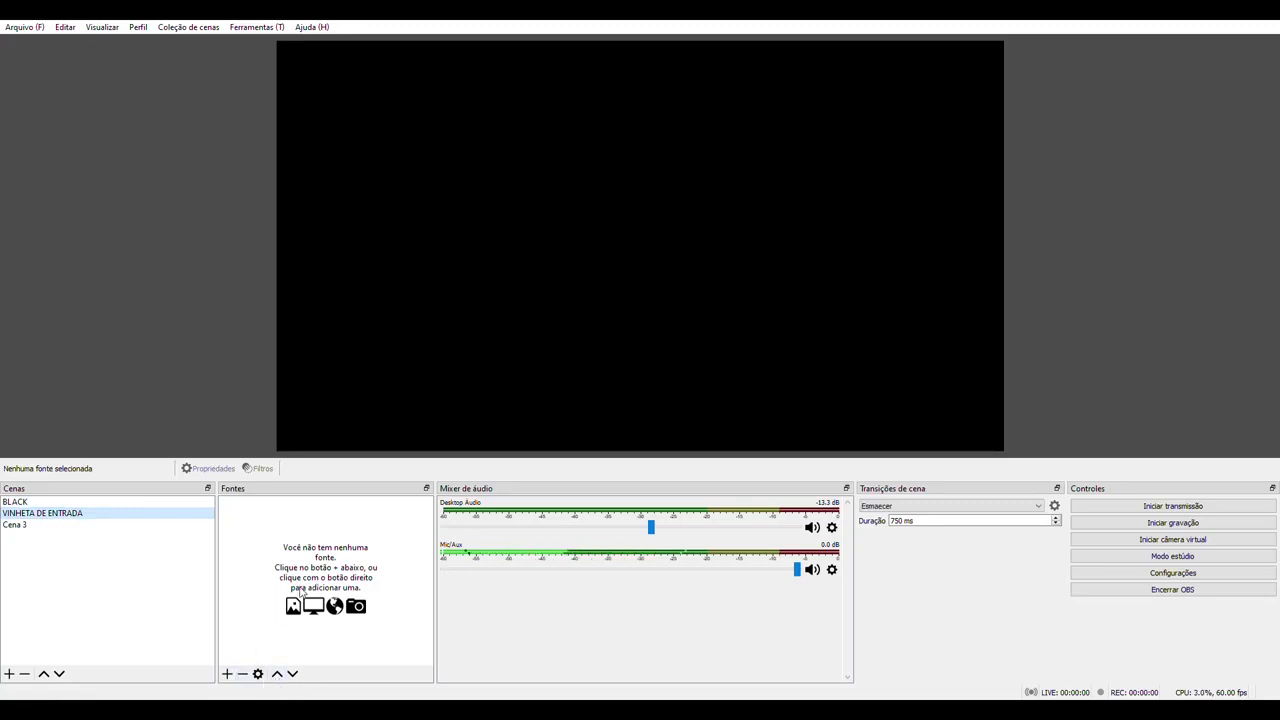
click(226, 674)
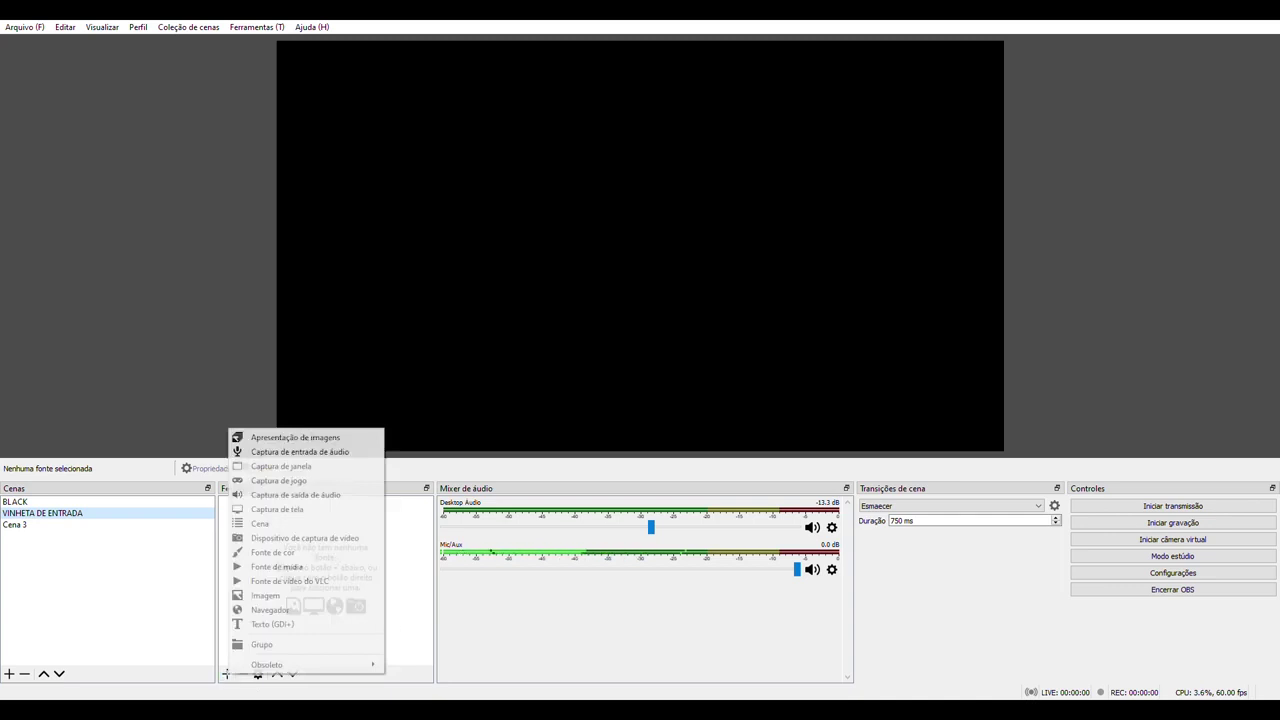
click(569, 304)
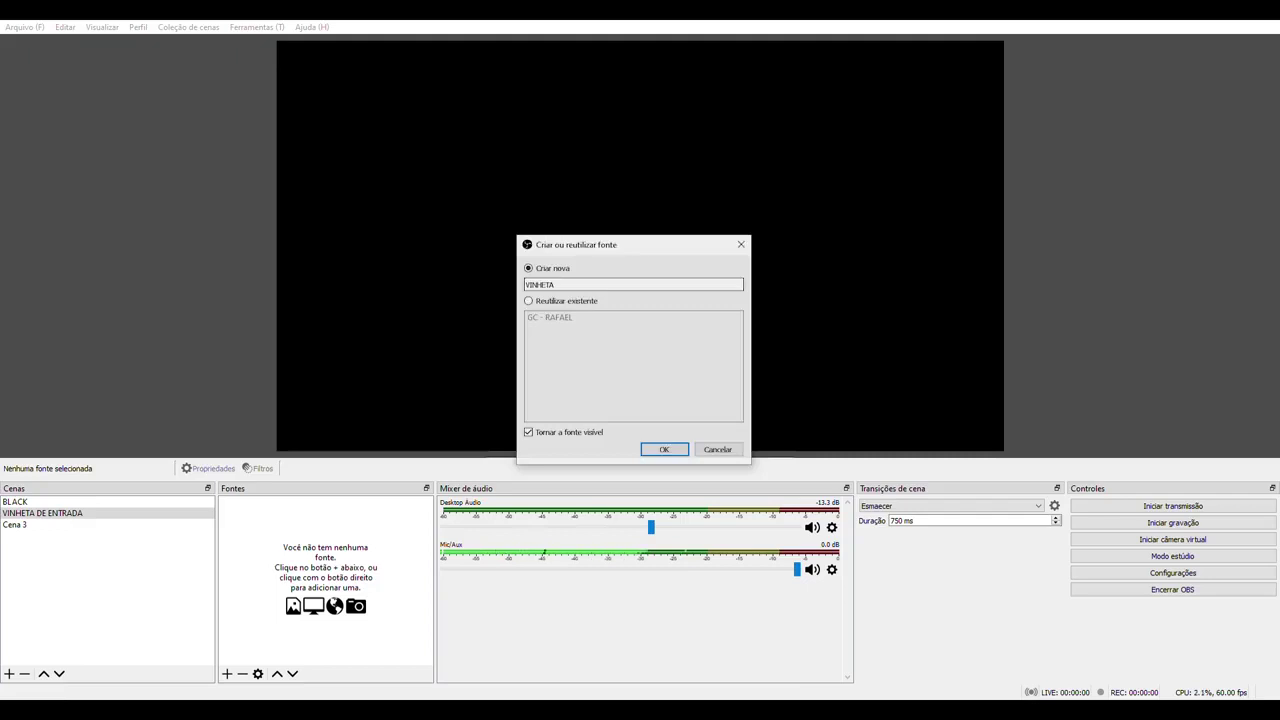
key(Escape)
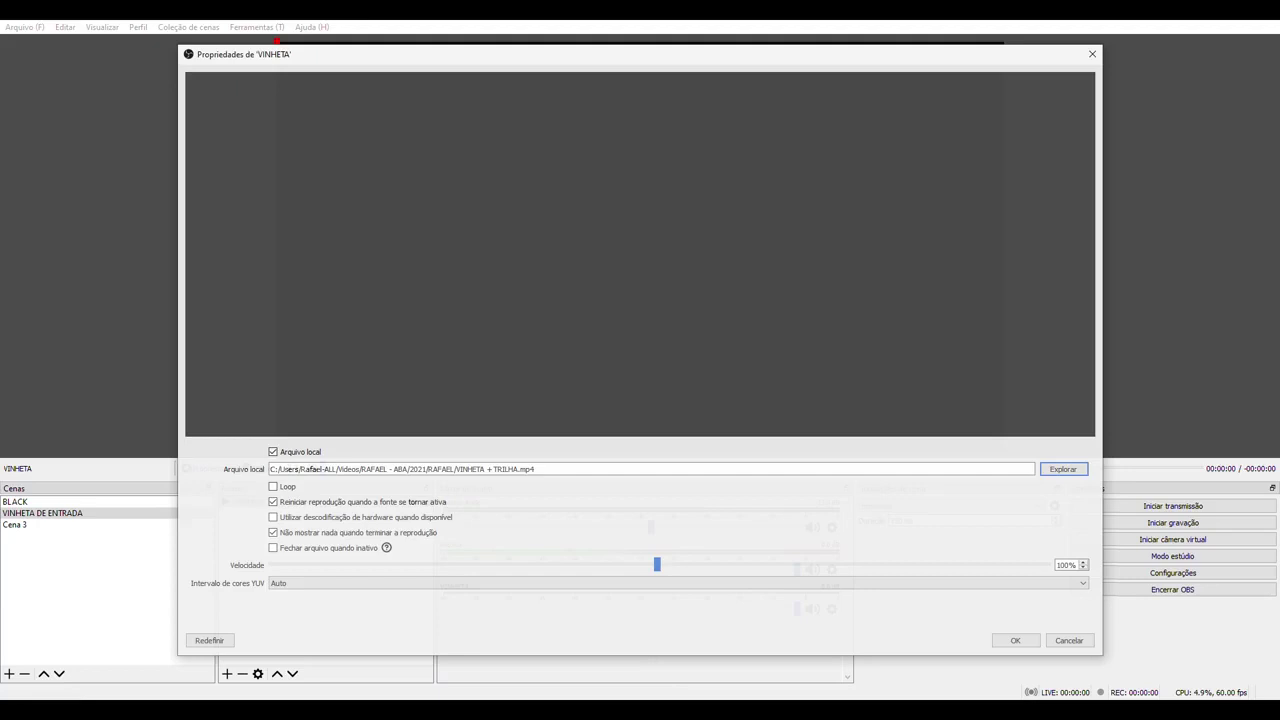
click(1015, 640)
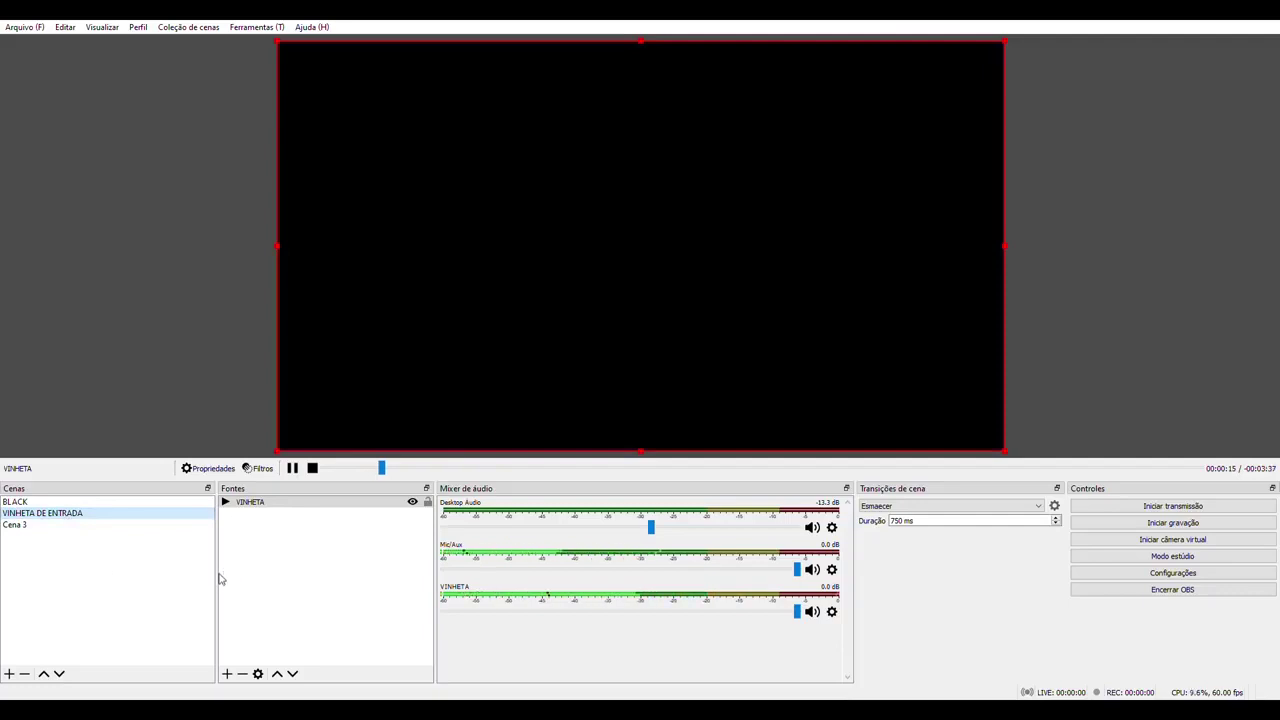
Switch from the BLACK scene to VINHETA DE ENTRADA to preview the opening video from its start.
click(12, 502)
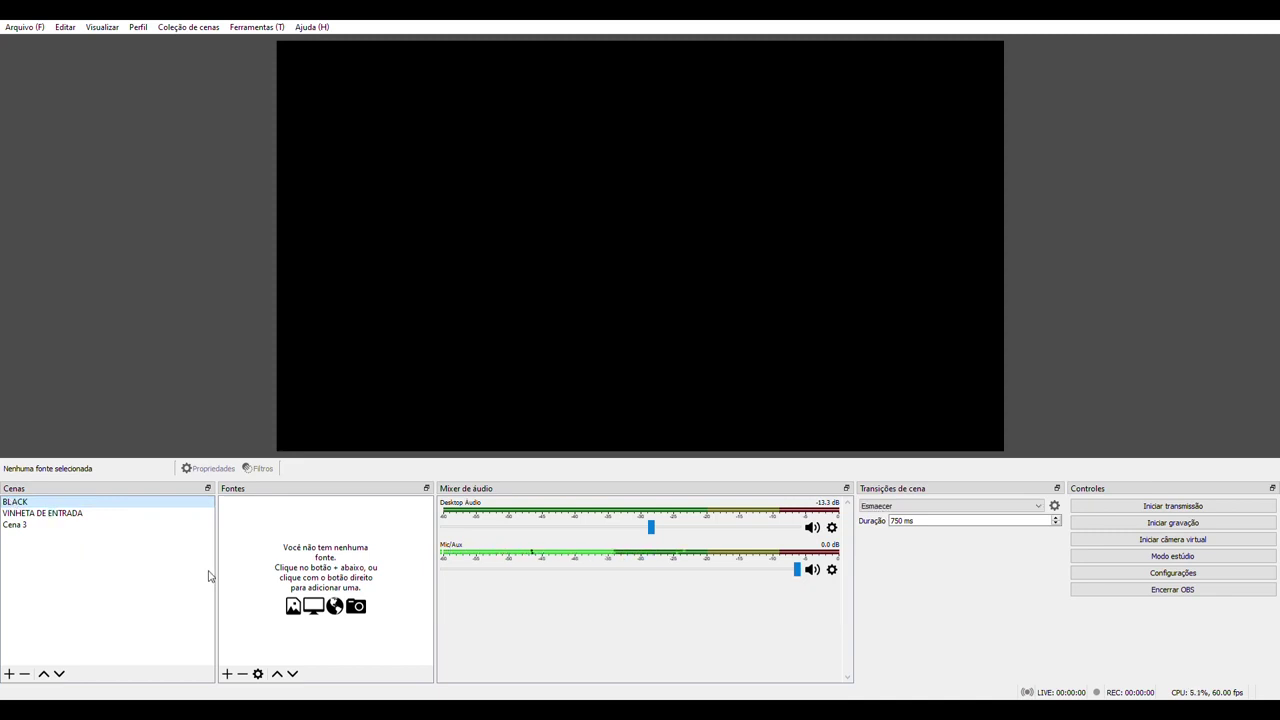
click(44, 514)
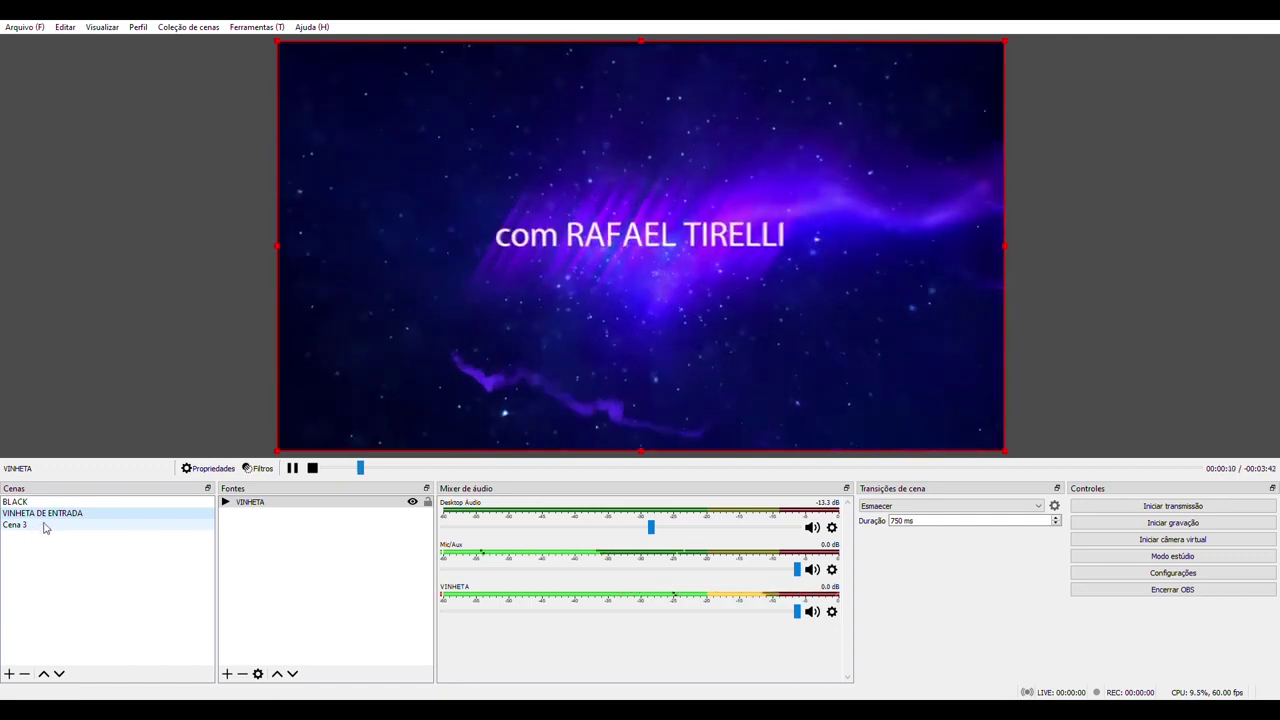
Add a video capture device source named WEBCAM to Cena 3, using the Integrated Webcam.
click(43, 526)
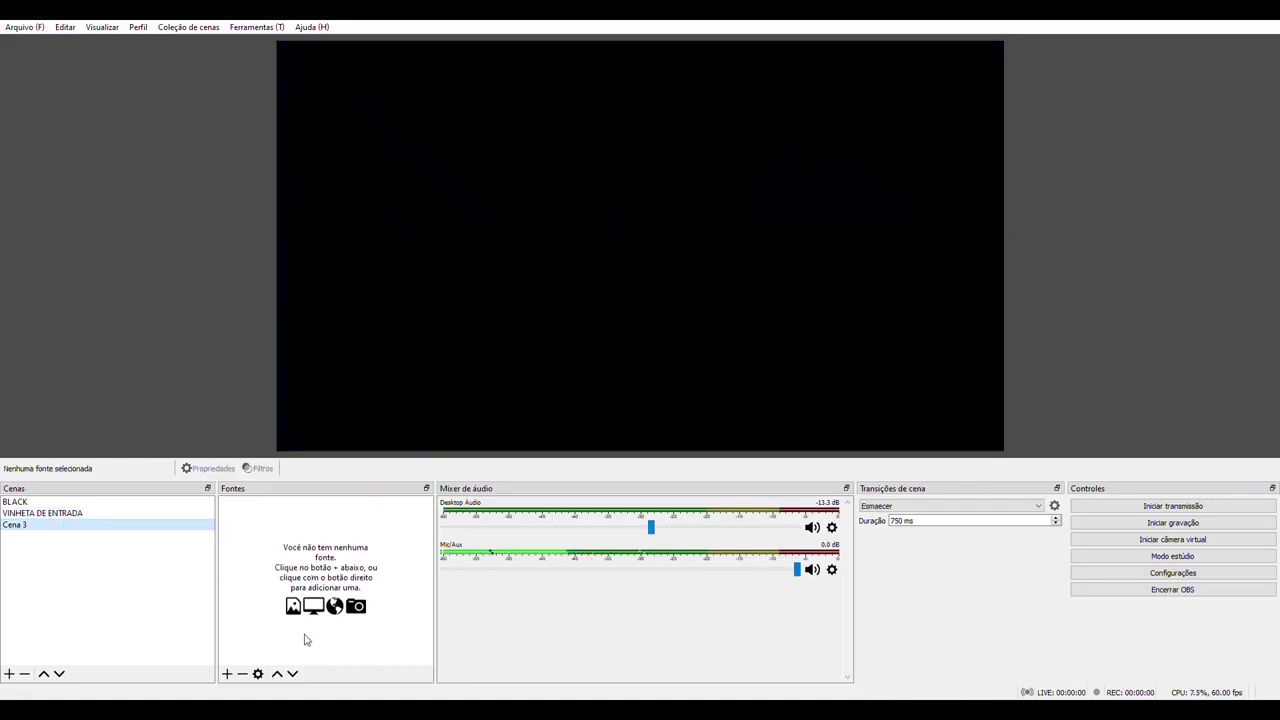
click(228, 674)
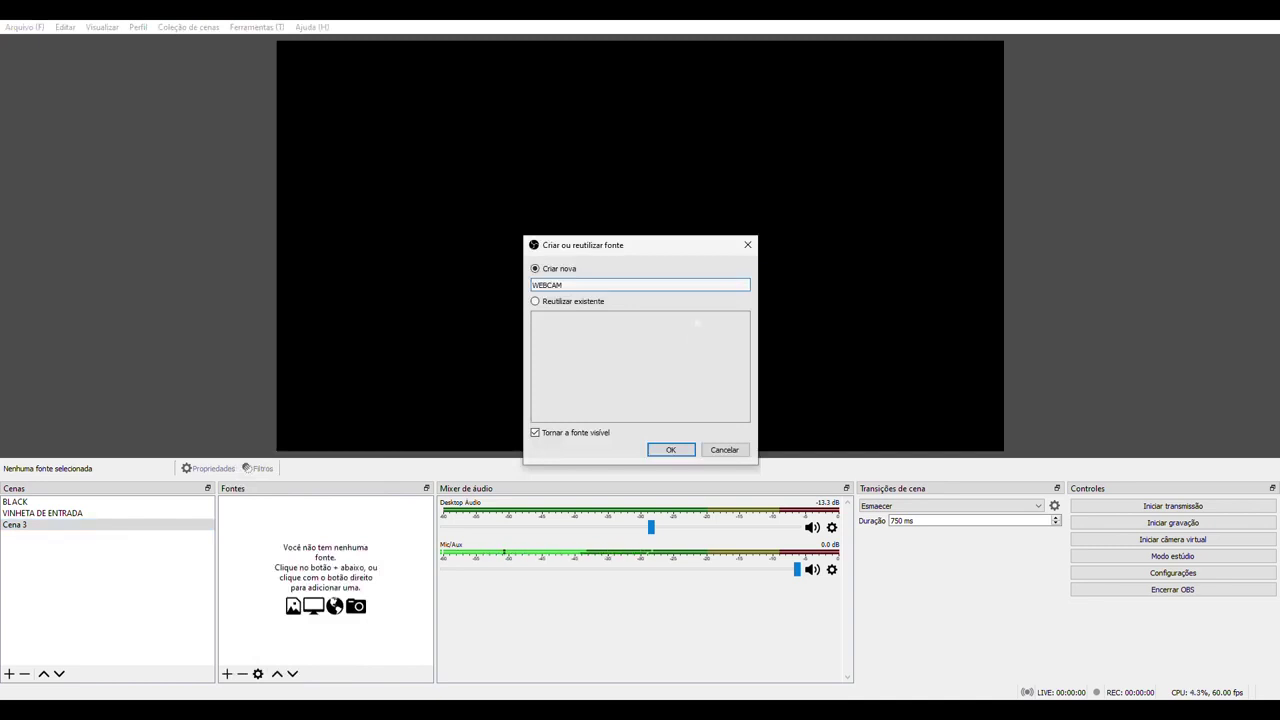
key(Return)
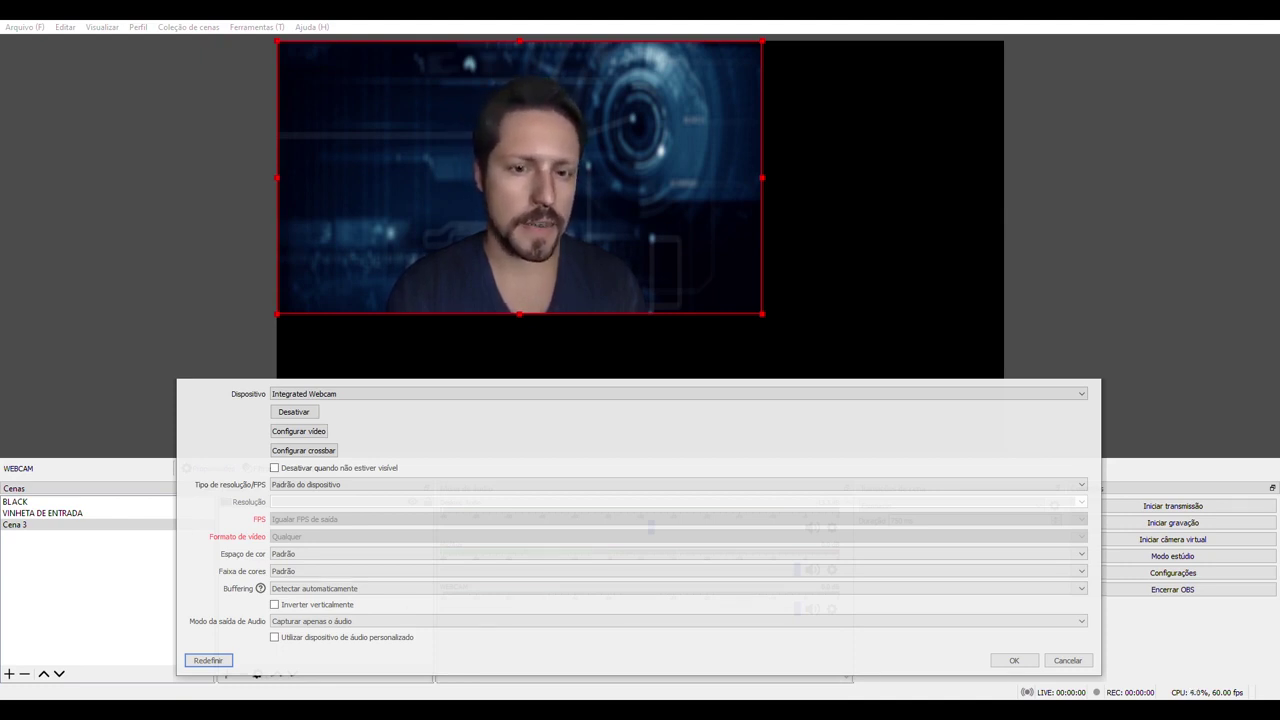
key(Escape)
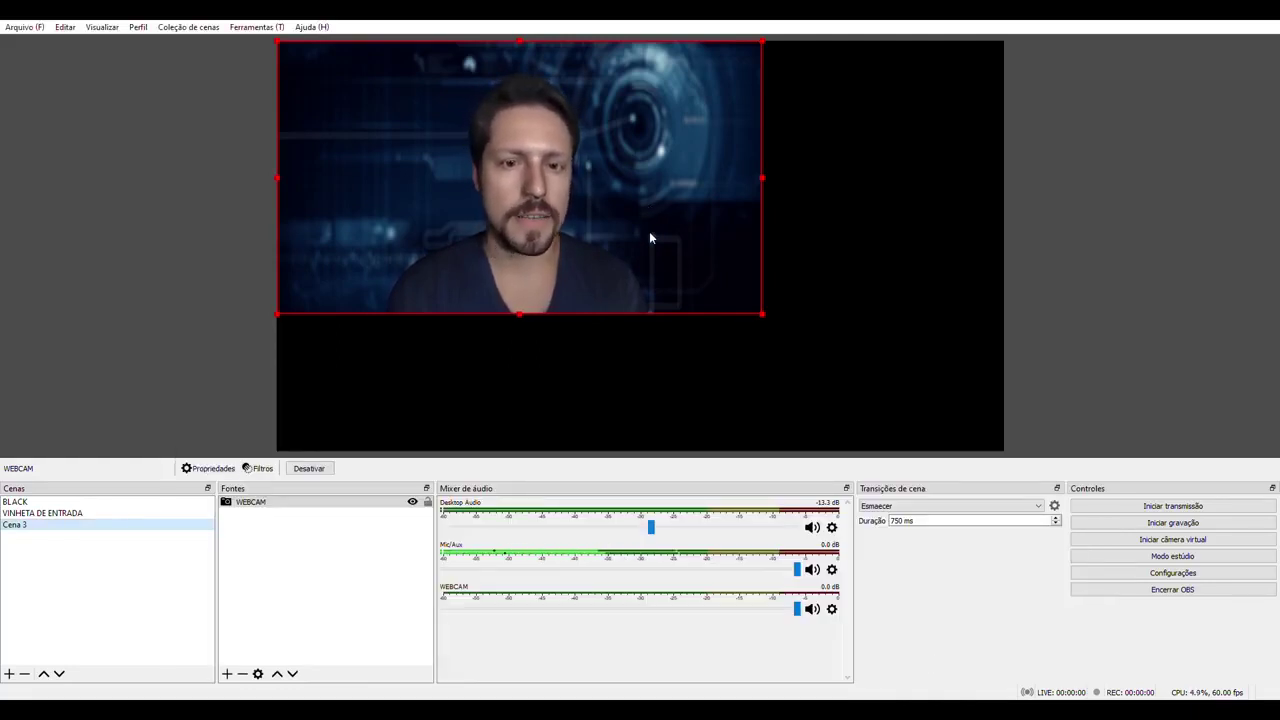
Move the WEBCAM source to the lower-left corner of the canvas and scale it up to fill the canvas.
drag(568, 271, 668, 321)
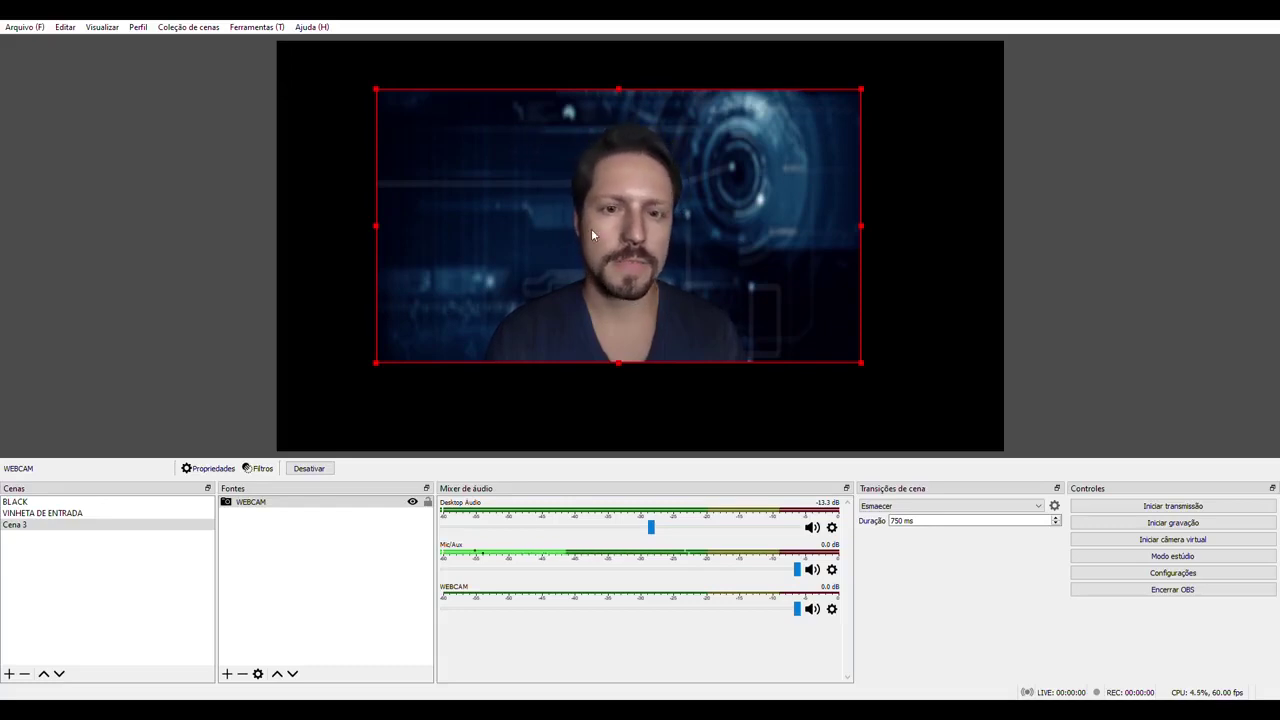
drag(584, 243, 487, 328)
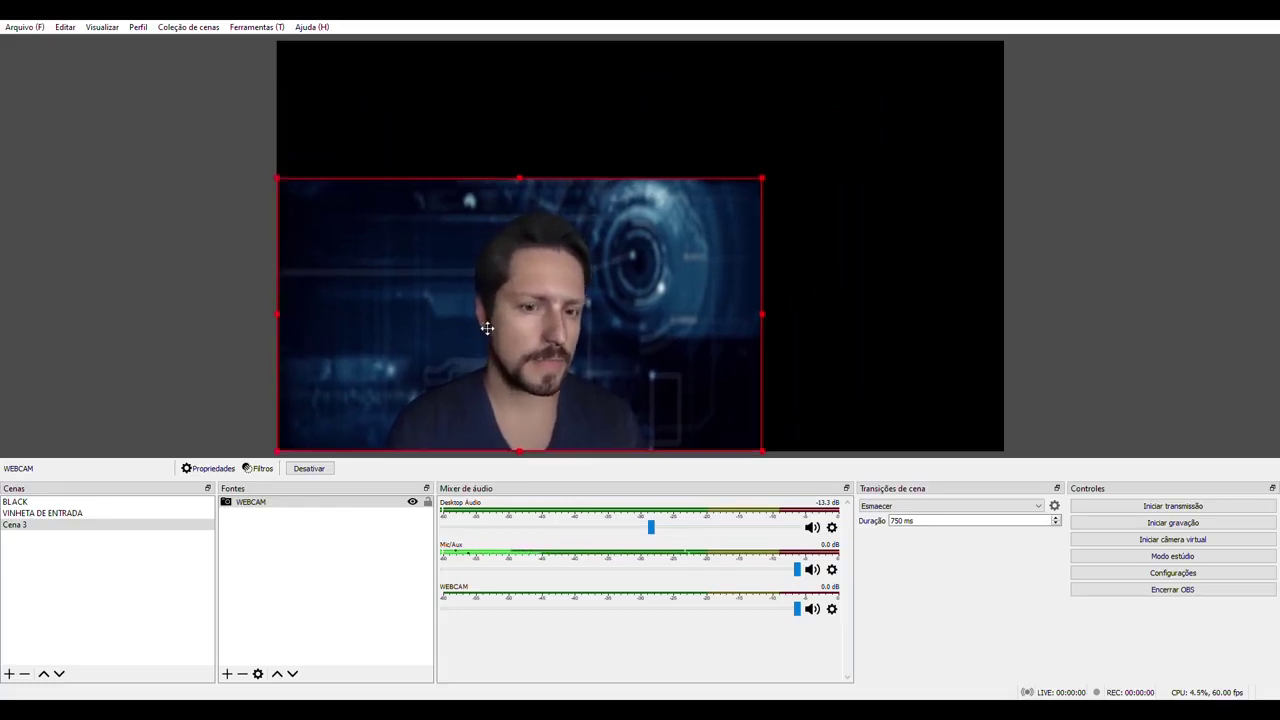
drag(764, 178, 1010, 56)
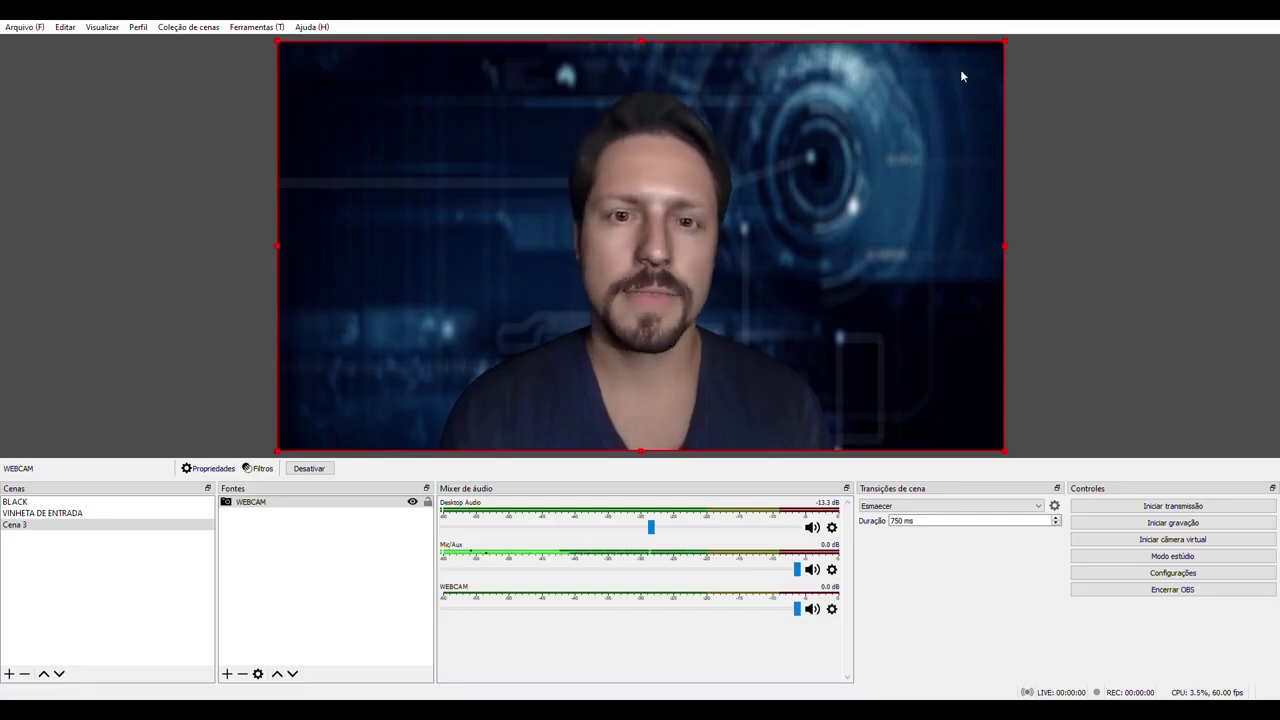
Shrink the WEBCAM source toward the canvas's lower-left corner and flip it horizontally.
drag(1004, 42, 780, 172)
click(229, 557)
click(232, 501)
right_click(246, 501)
mouse_move(420, 325)
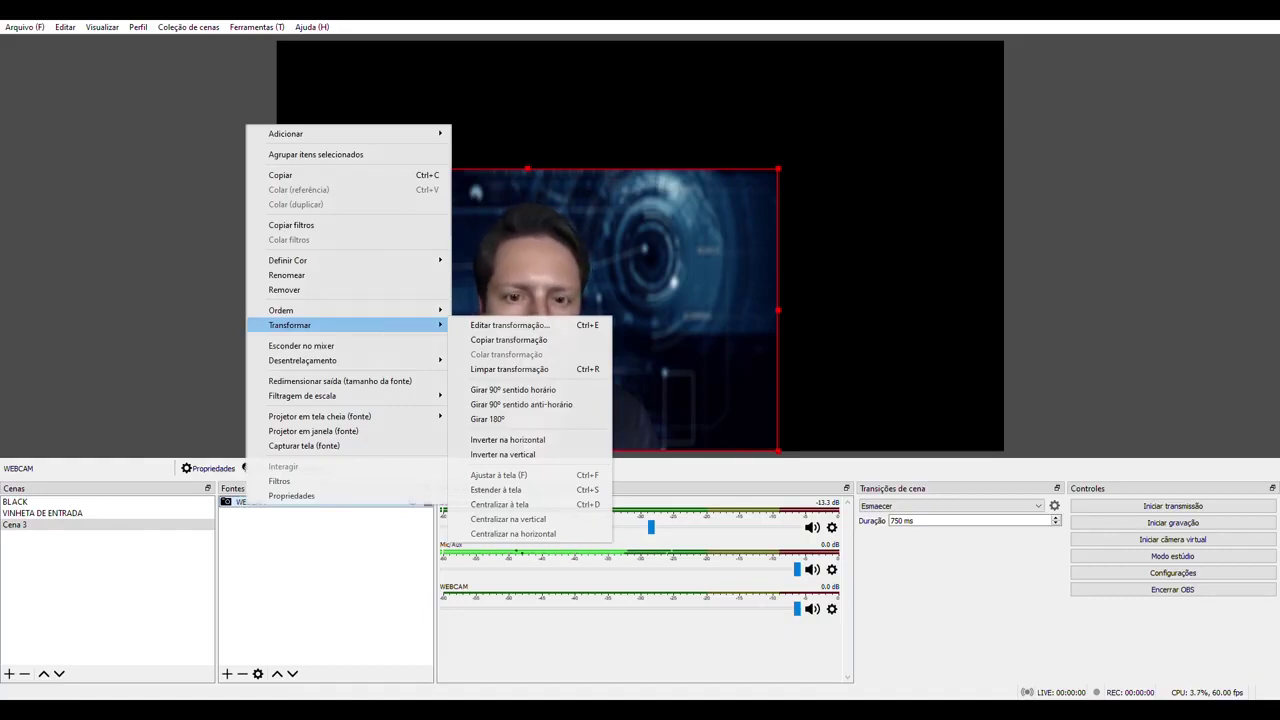
click(521, 440)
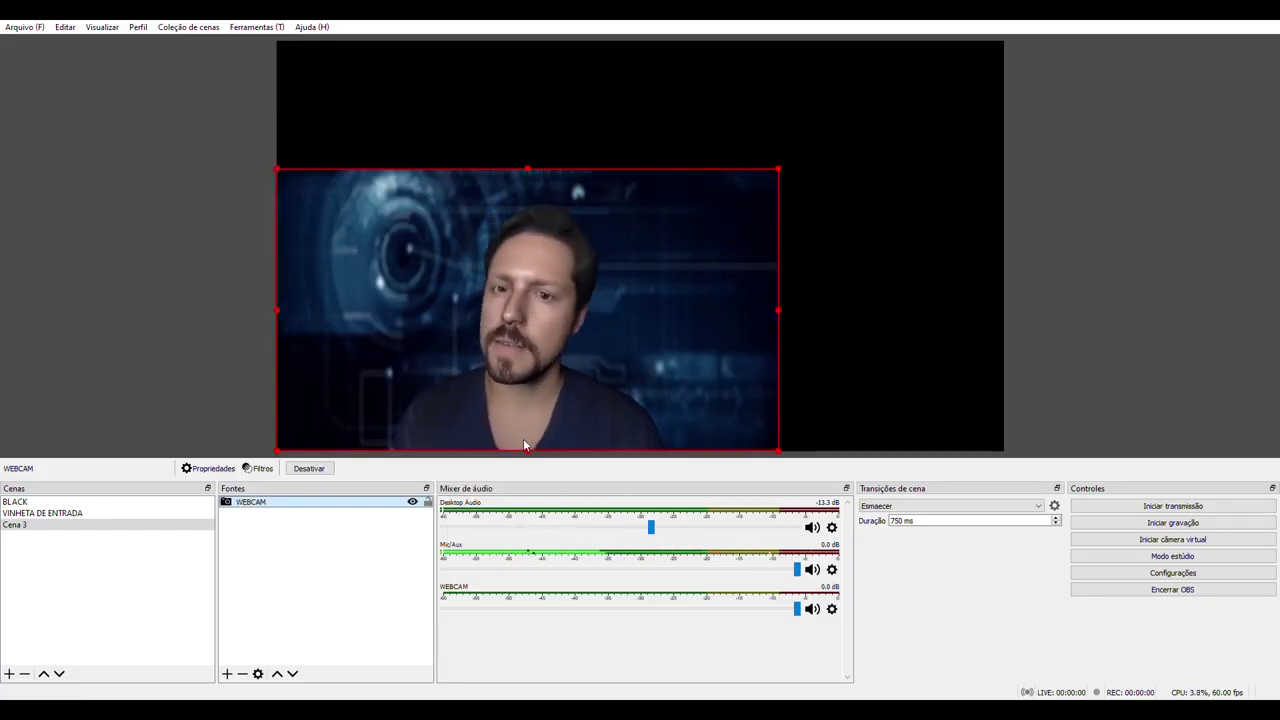
Fit the WEBCAM source to the screen.
right_click(281, 506)
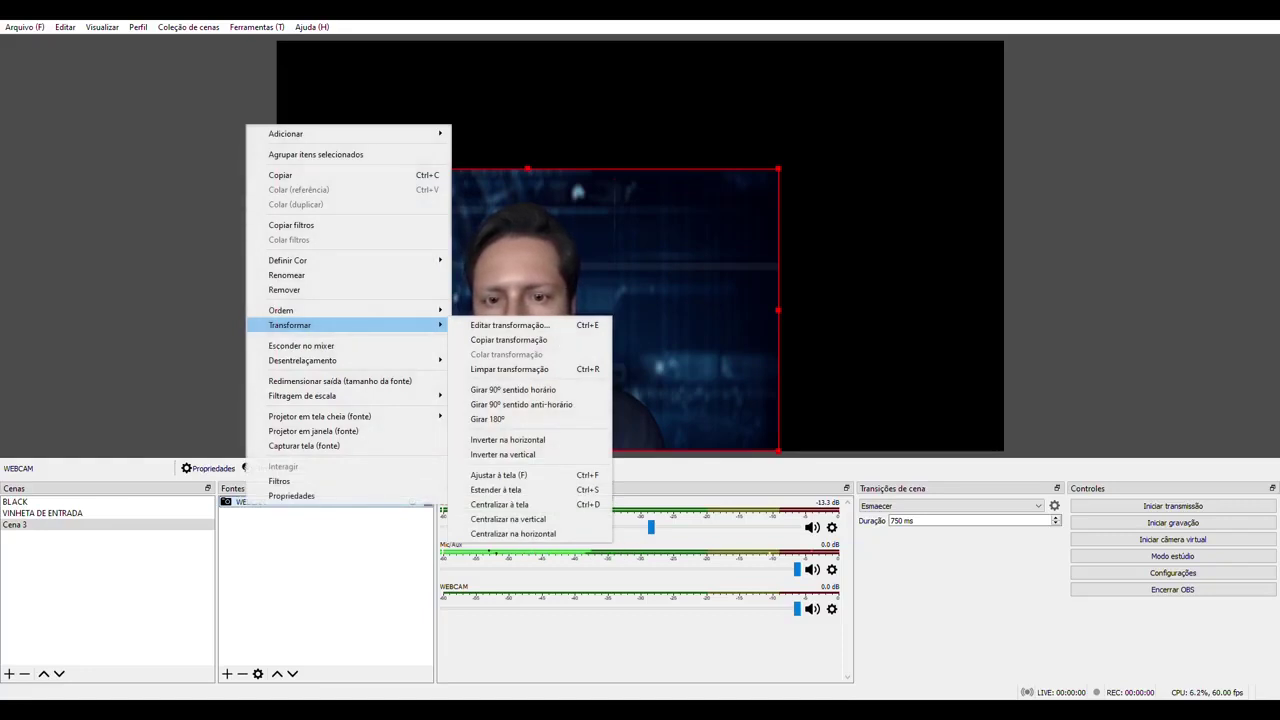
click(555, 474)
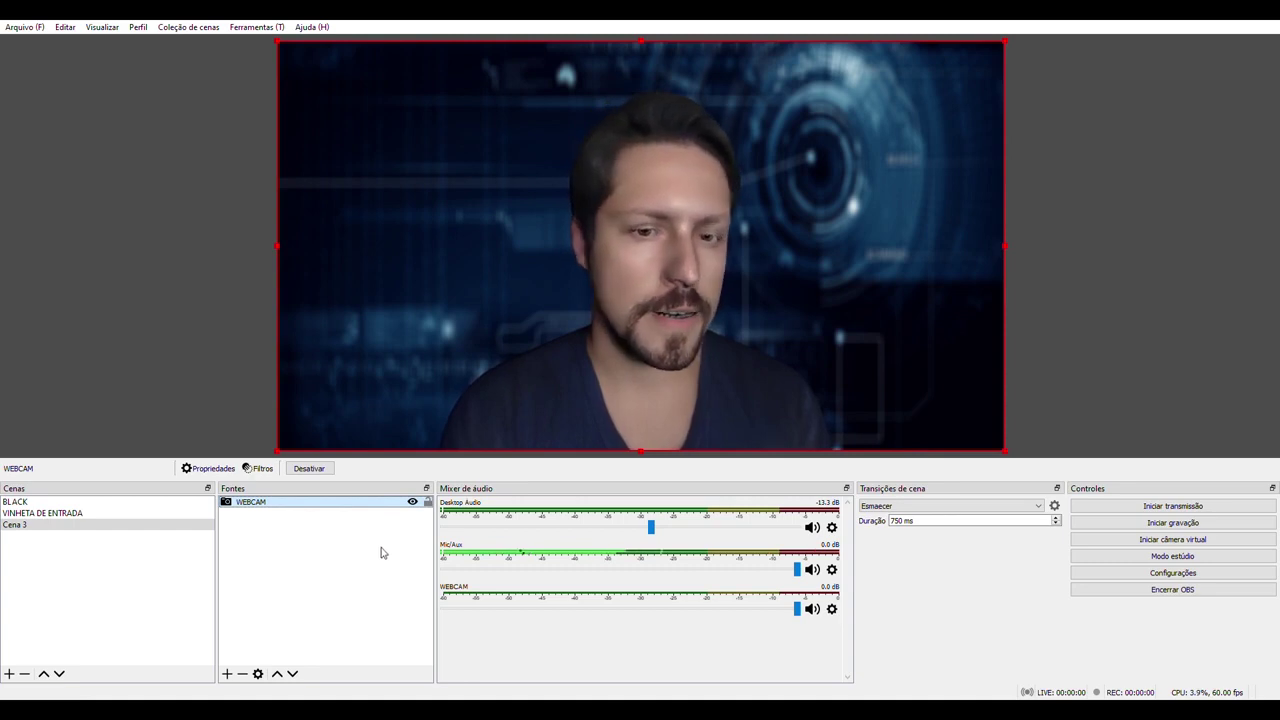
Add the existing GC name-title media source to Cena 3, above WEBCAM.
click(226, 674)
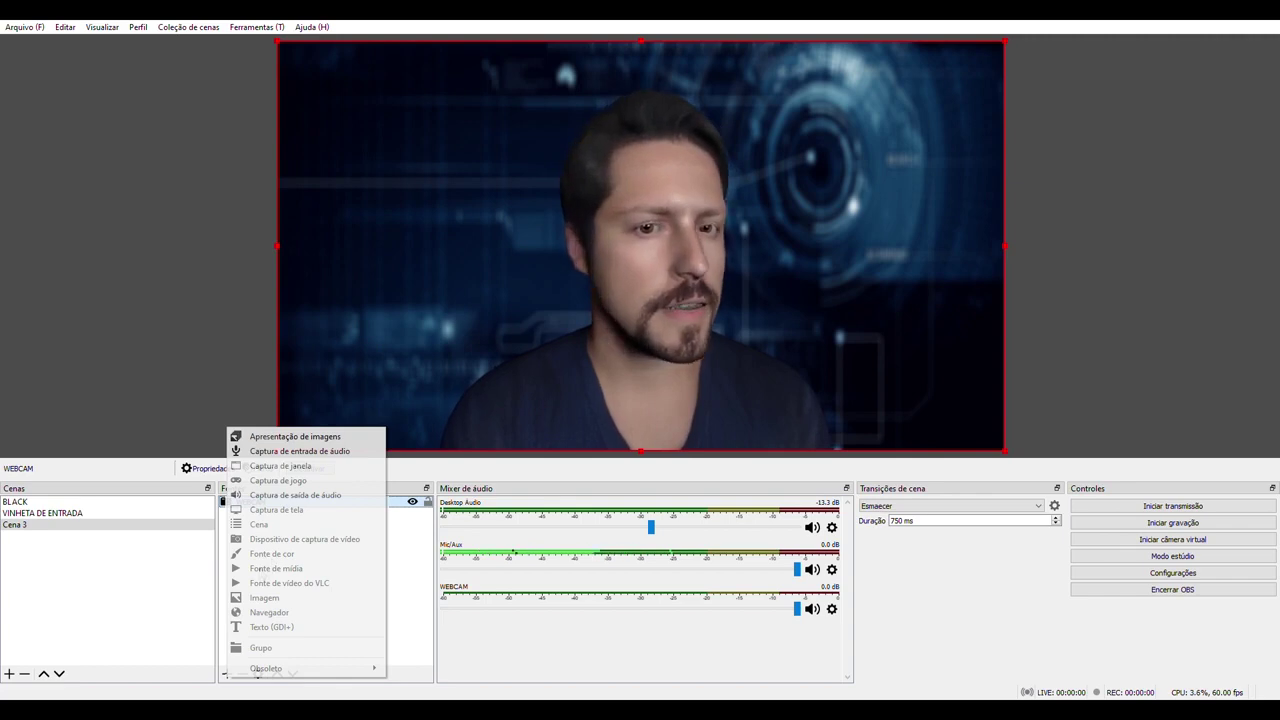
click(389, 554)
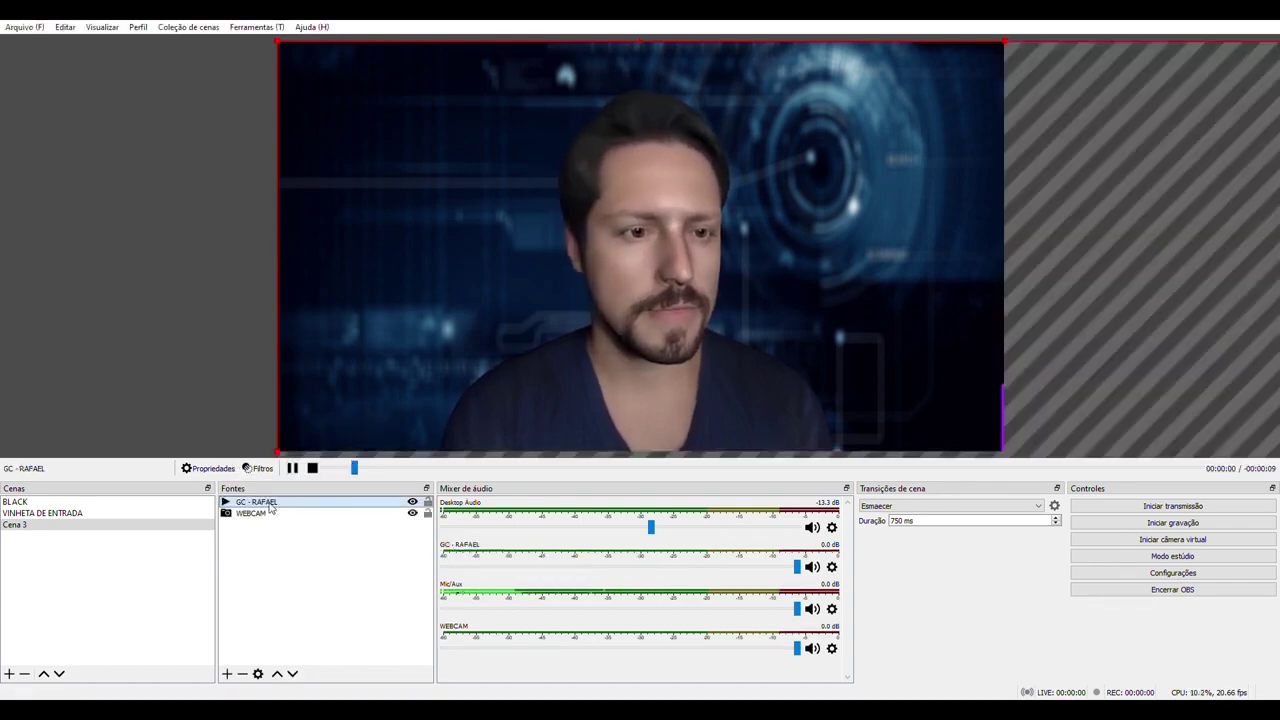
click(335, 535)
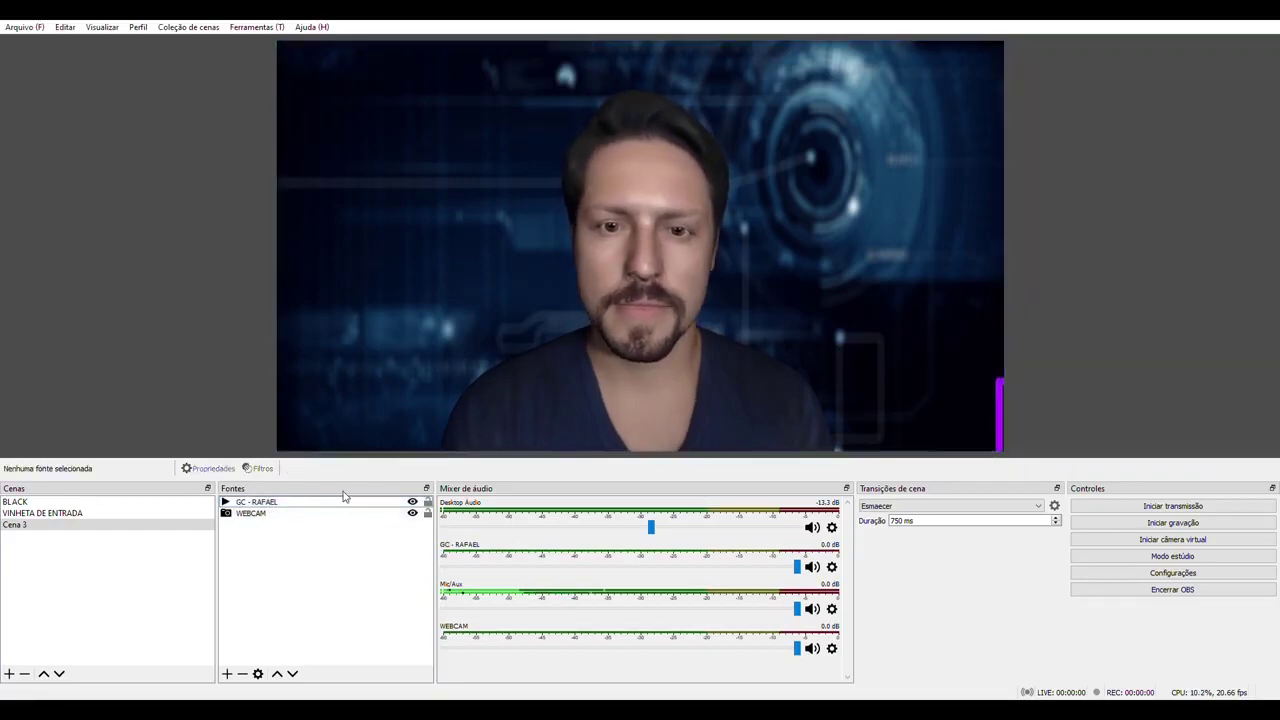
Fit the GC title source to the screen and move it down so the title sits over the lower part of the webcam image.
click(256, 501)
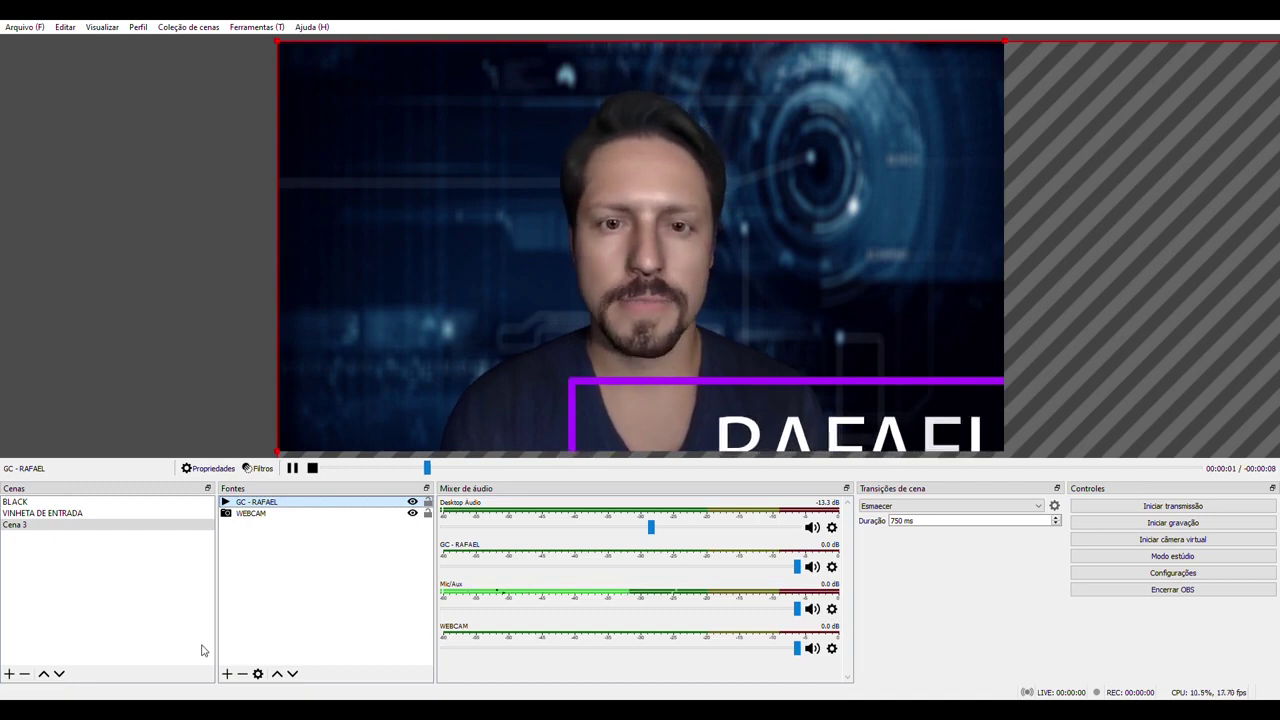
click(263, 543)
click(260, 503)
right_click(248, 503)
mouse_move(422, 325)
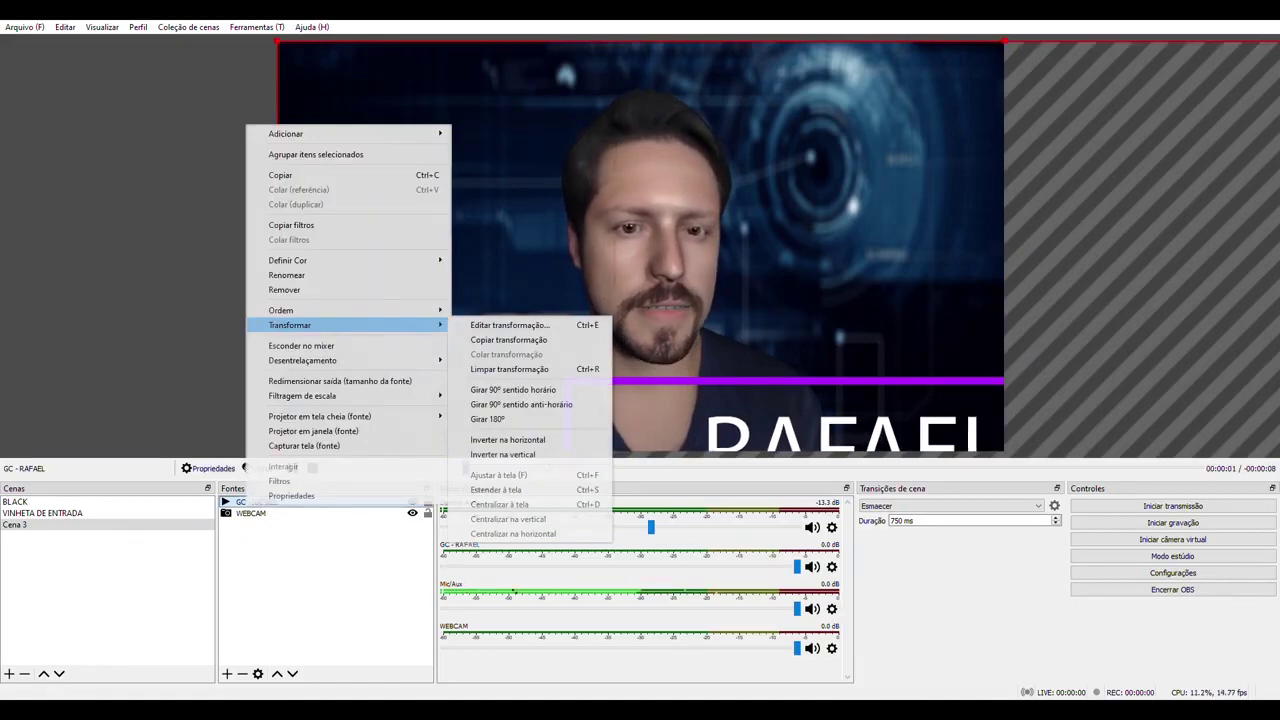
click(515, 369)
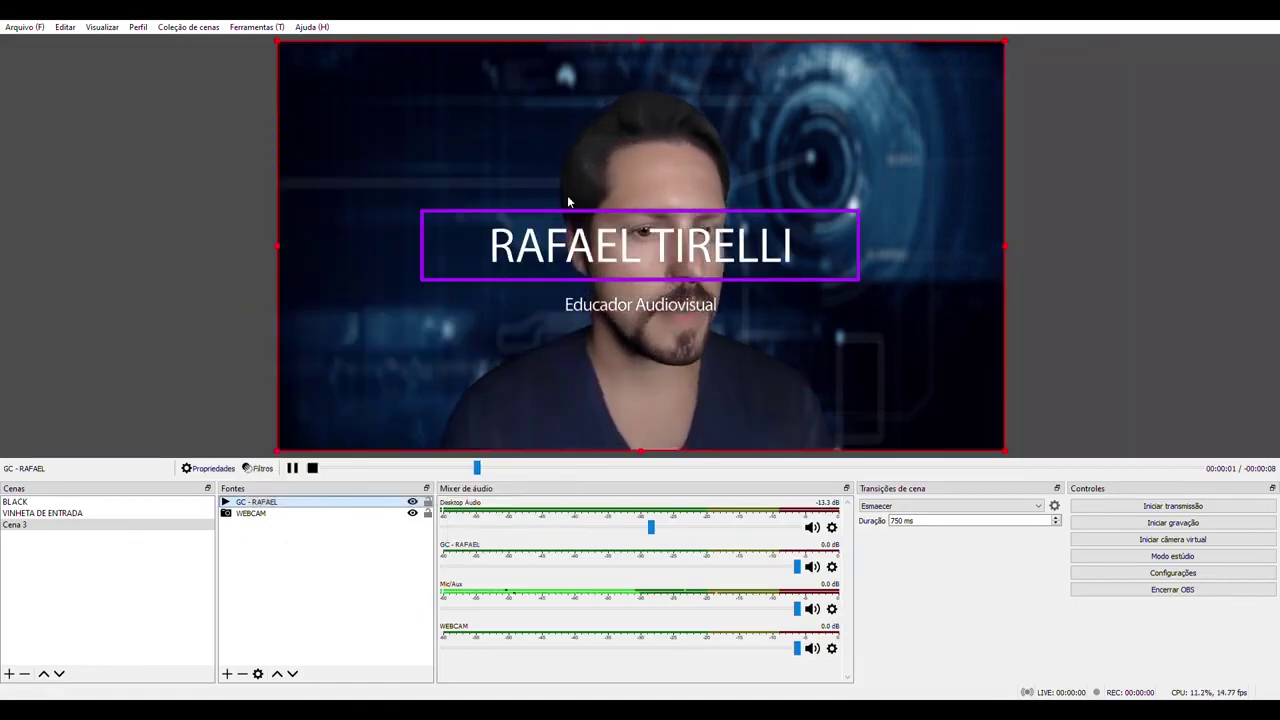
drag(670, 262, 676, 394)
click(349, 608)
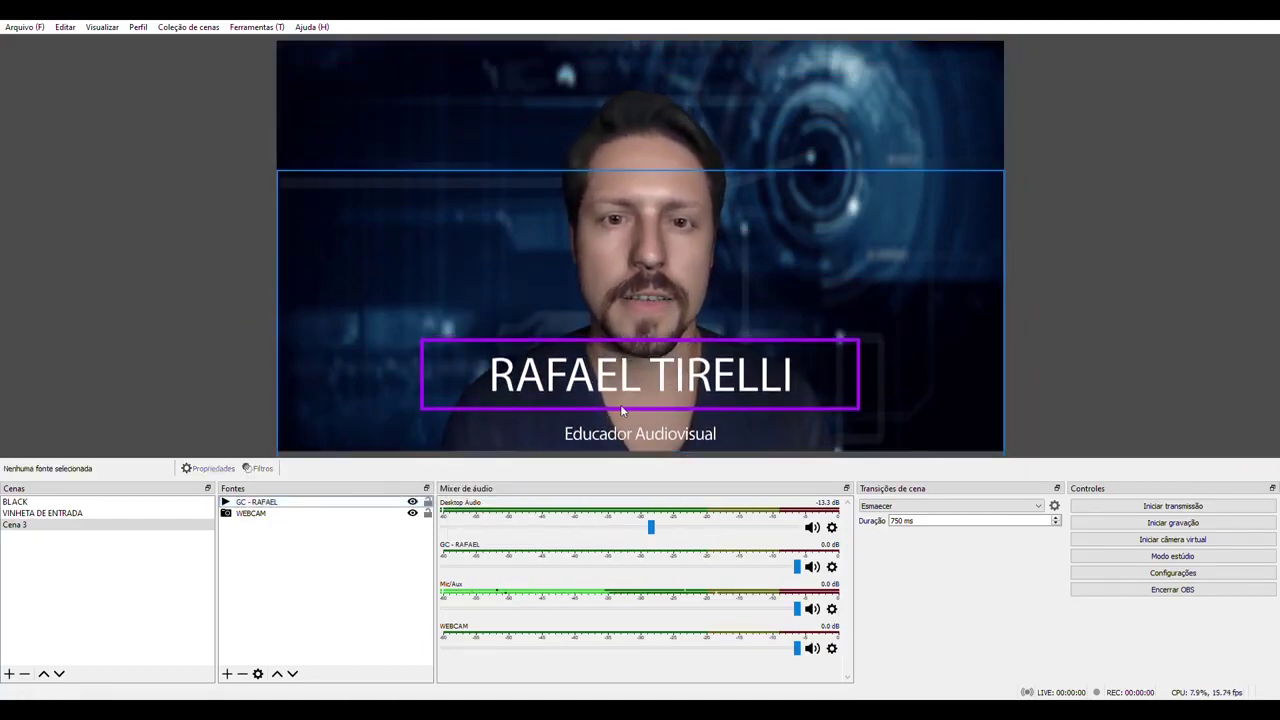
Shrink the GC title source to about three quarters of the canvas width and centre it over the lower edge of the webcam image.
click(673, 383)
drag(1008, 171, 820, 330)
drag(575, 425, 672, 392)
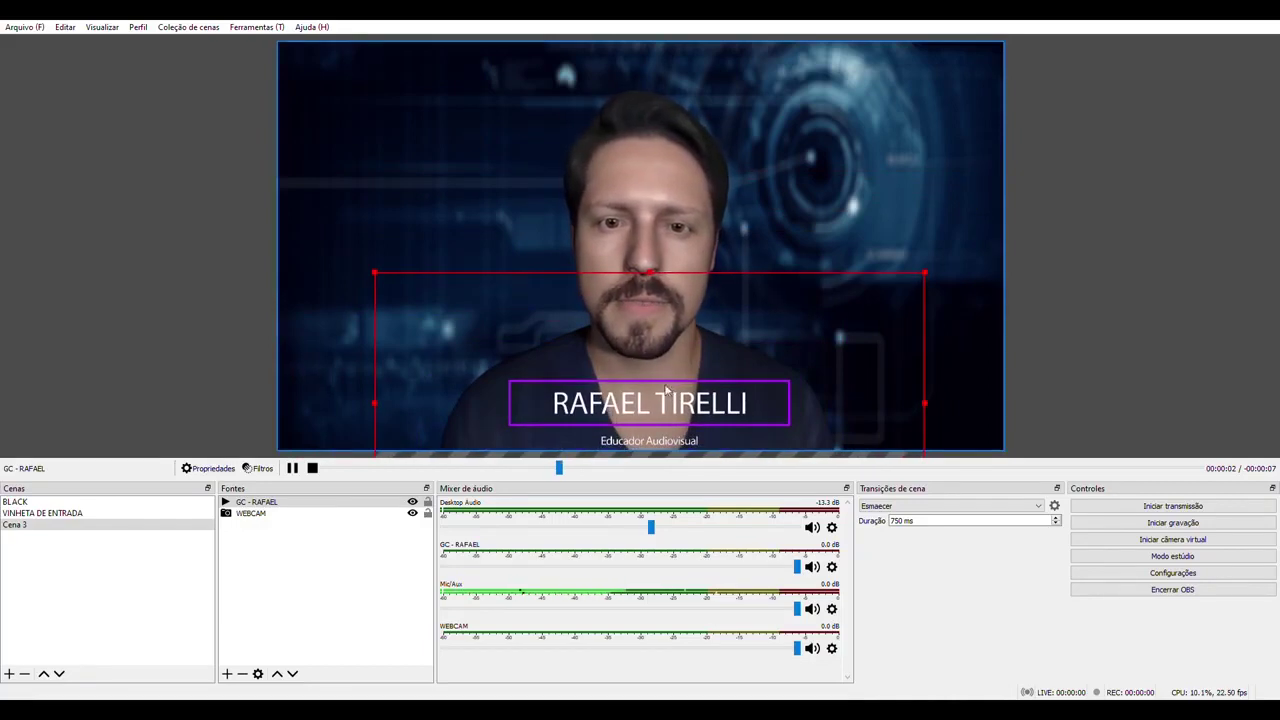
click(295, 616)
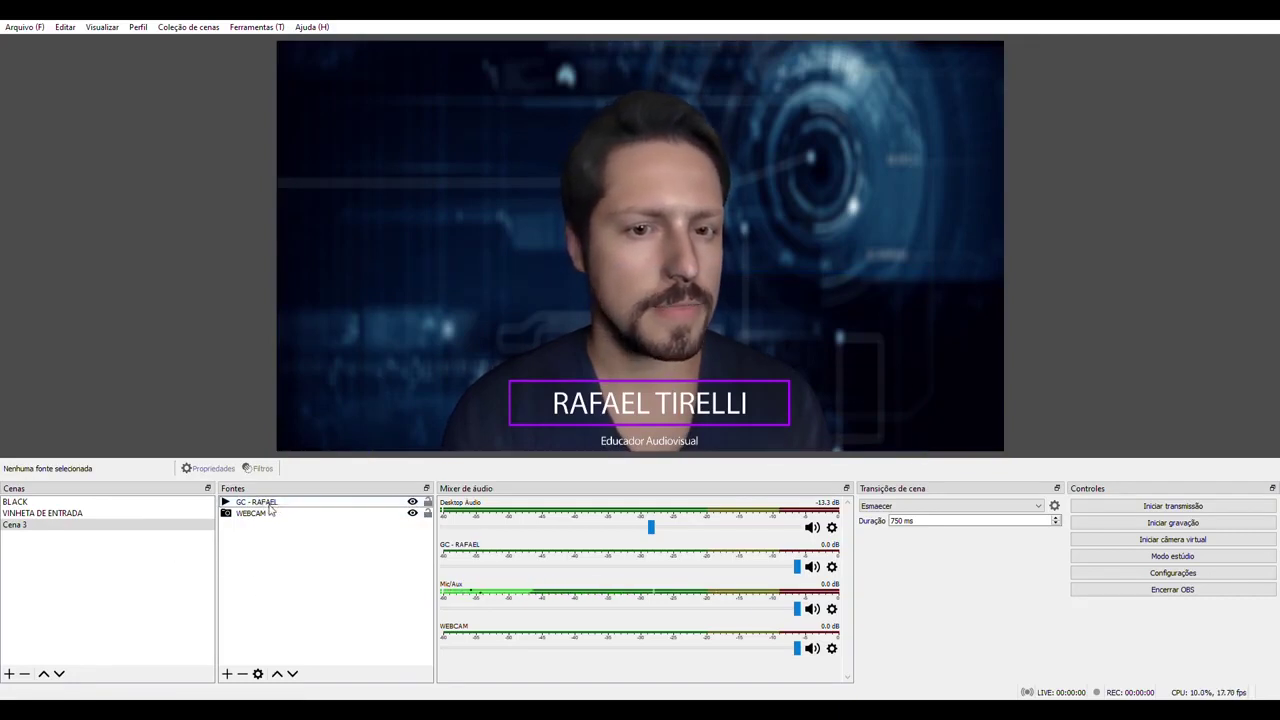
Toggle the GC title's visibility and preview the scenes BLACK, VINHETA DE ENTRADA and Cena 3 in broadcast order.
click(412, 502)
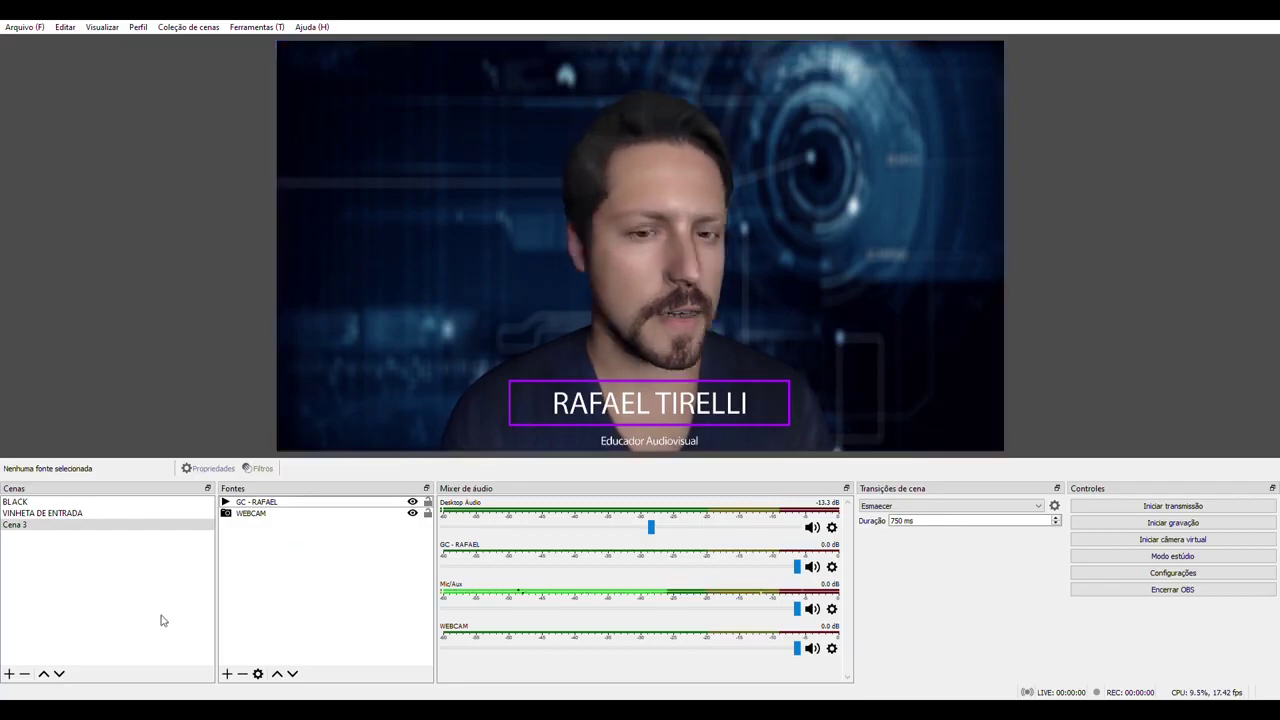
click(18, 506)
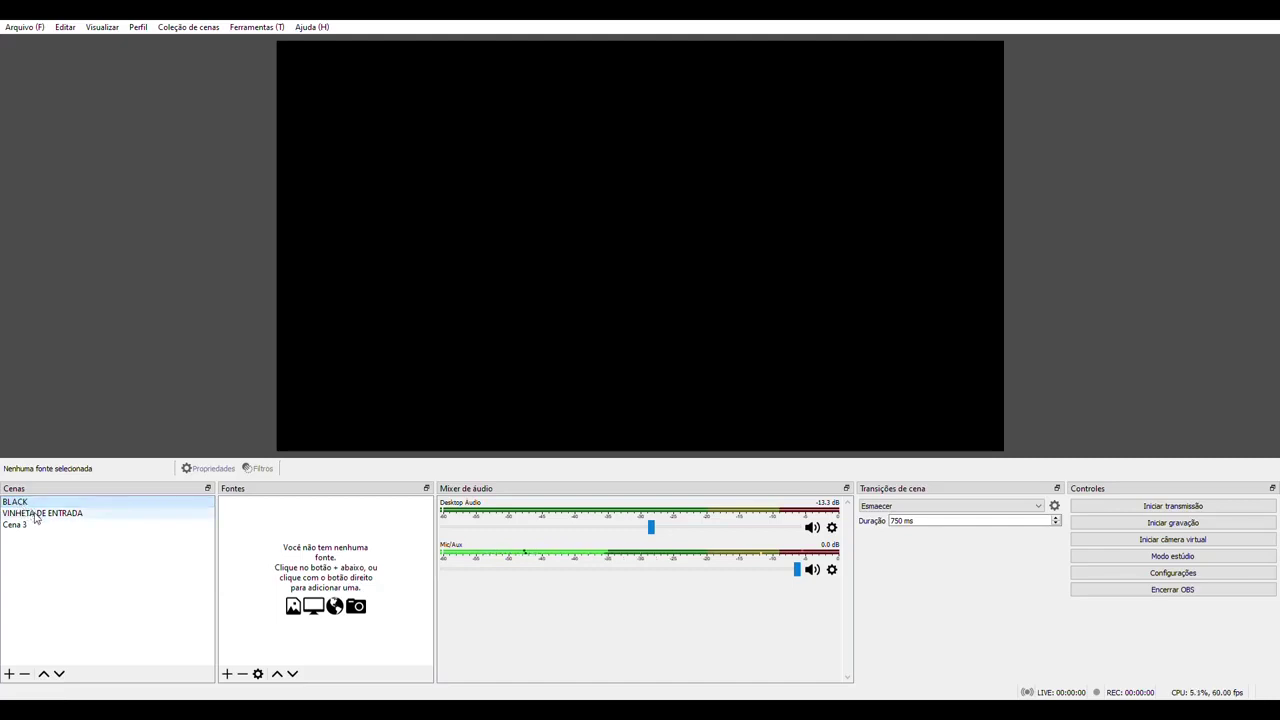
click(35, 514)
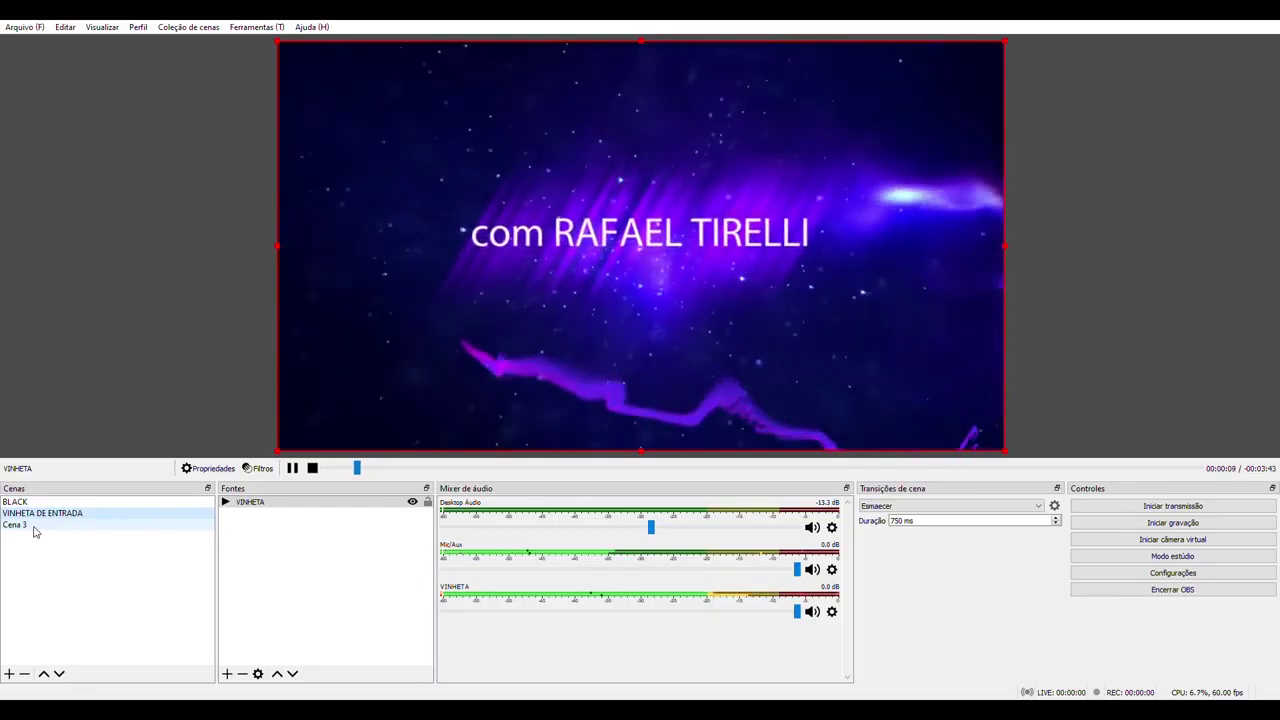
click(33, 528)
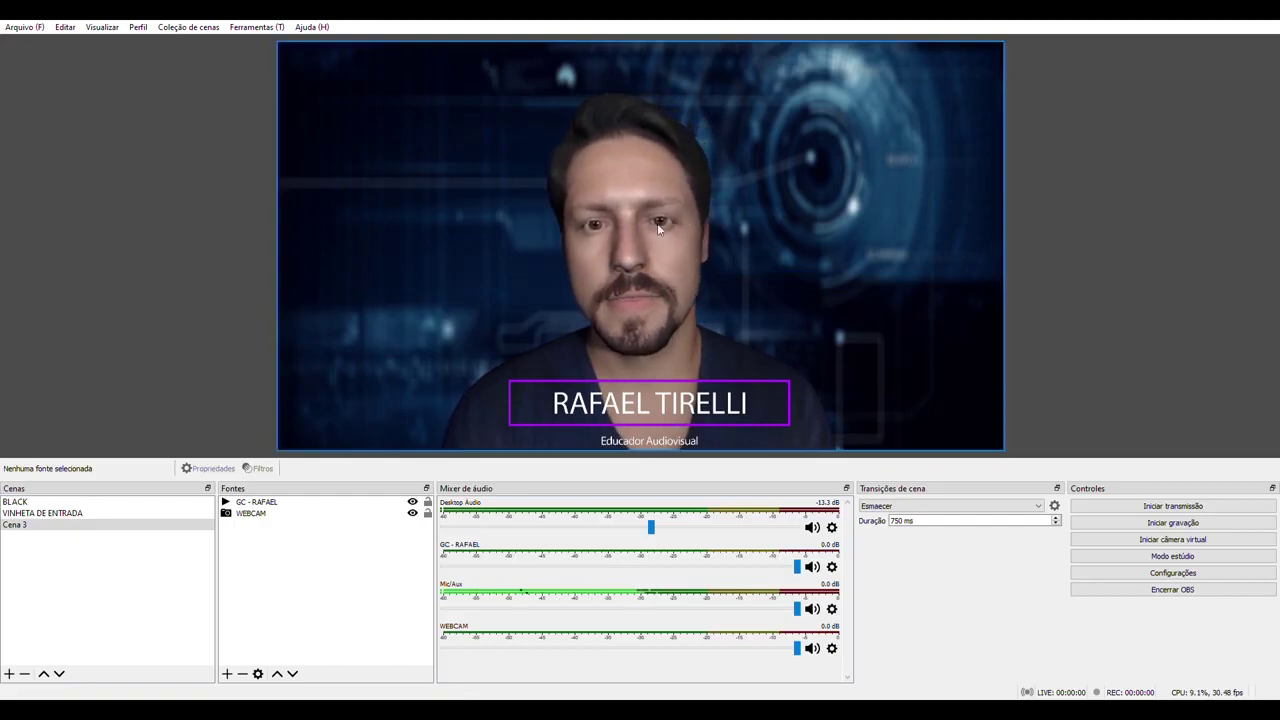
Shrink the WEBCAM source to about a quarter of the canvas width in the lower-left corner, and restore it to fit the screen.
click(773, 190)
drag(1003, 41, 466, 374)
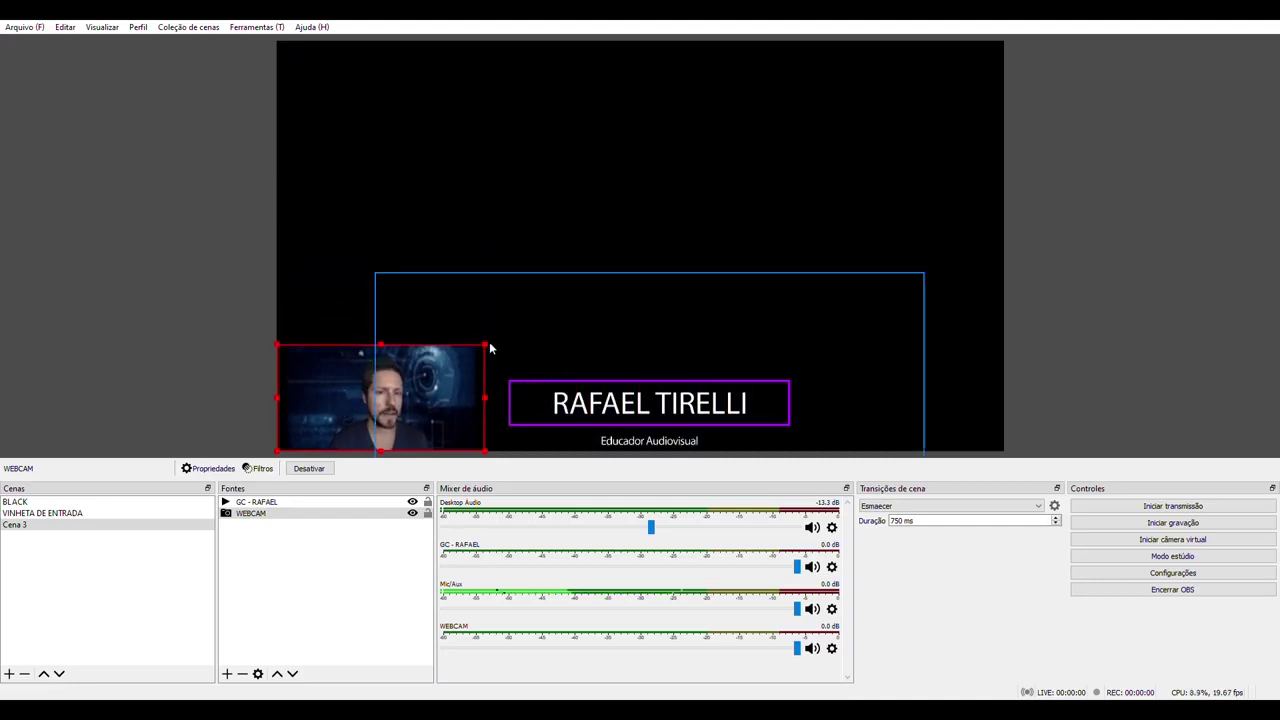
drag(489, 347, 451, 353)
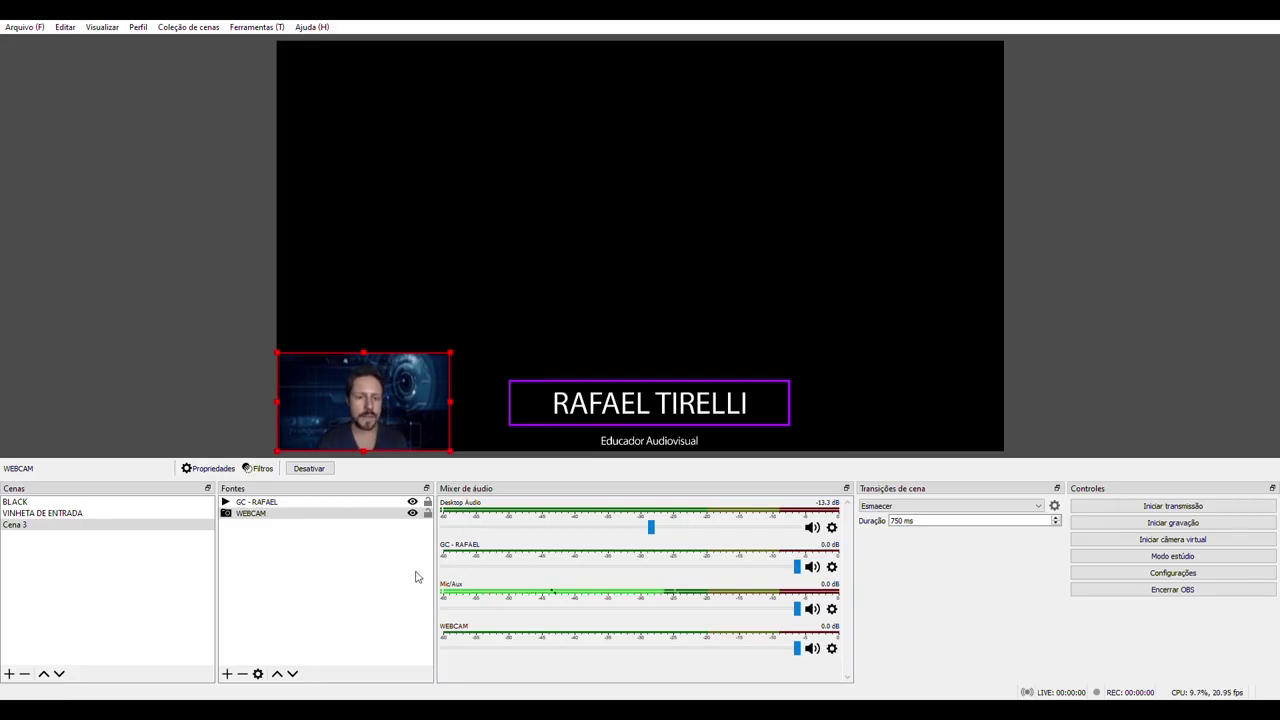
key(ctrl+f)
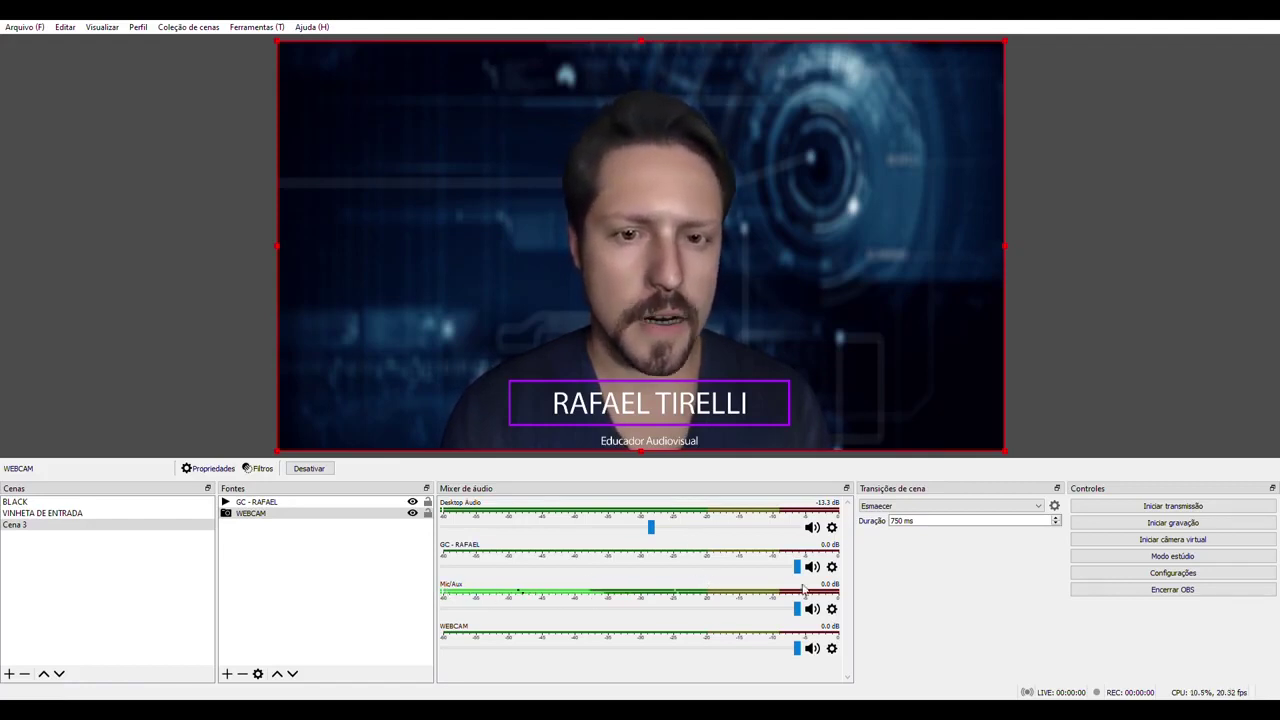
Lower the Desktop Audio volume to -18.6 dB in the audio mixer.
mouse_move(800, 613)
mouse_down()
mouse_move(517, 609)
mouse_move(446, 632)
mouse_move(837, 603)
mouse_move(835, 625)
mouse_move(728, 612)
mouse_move(800, 628)
mouse_up()
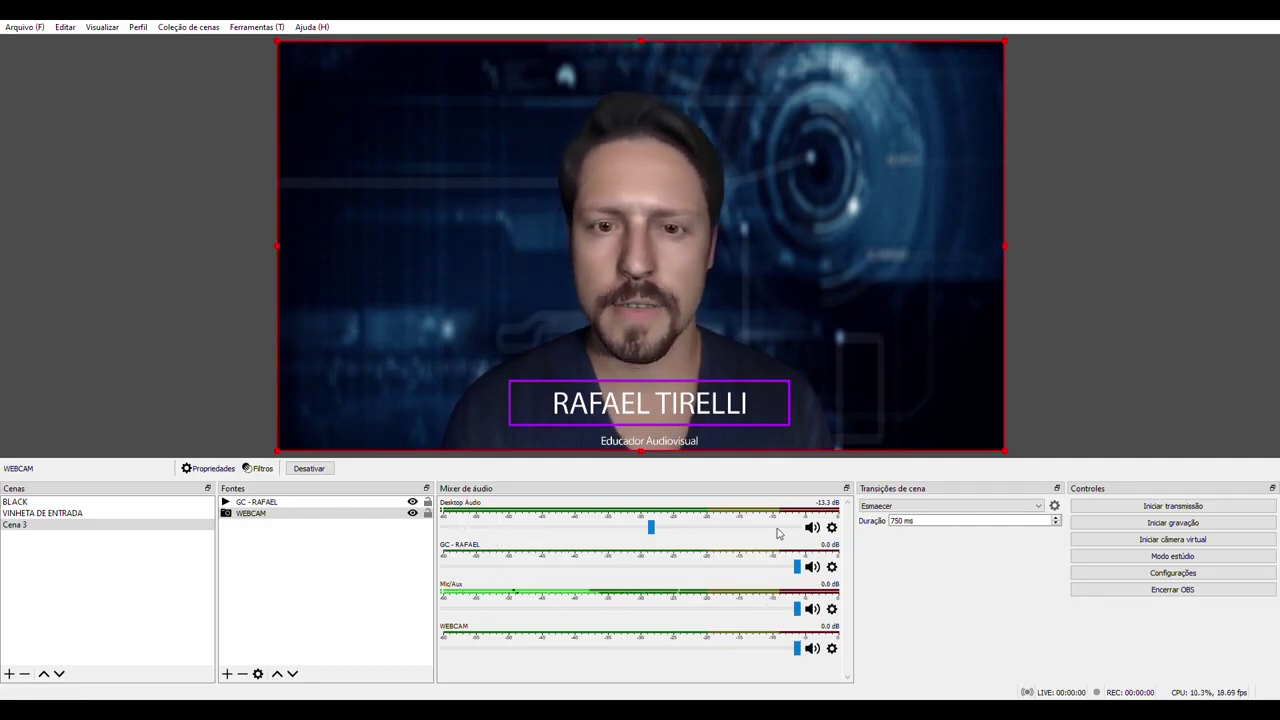
drag(650, 535, 622, 530)
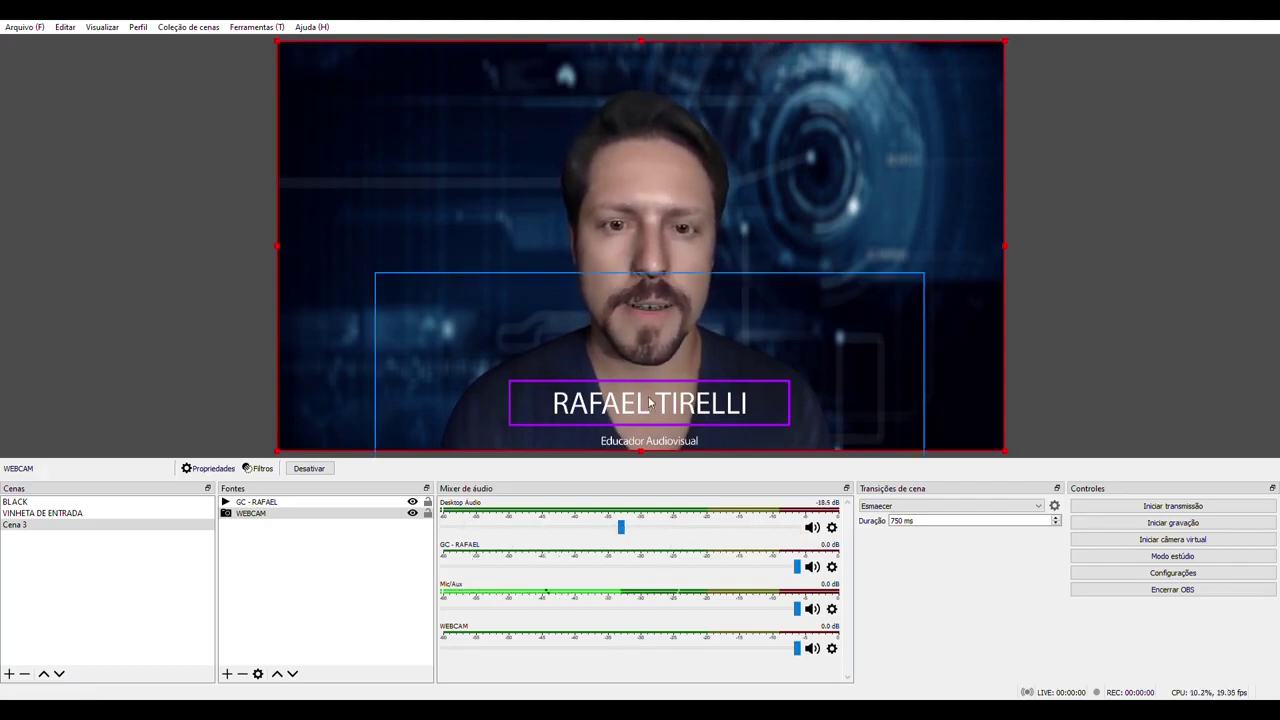